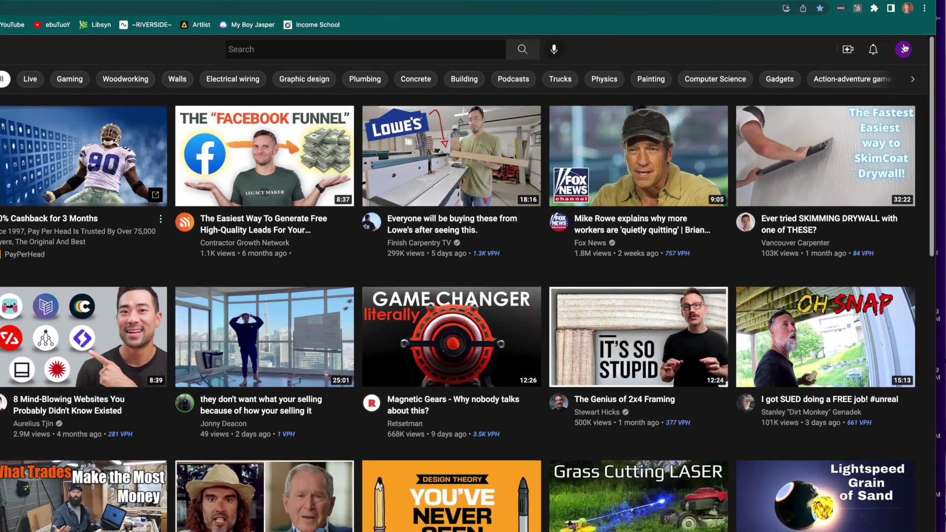
# Choose Create a channel from the account menu to bring up the How you'll appear dialog.
pyautogui.click(916, 64)
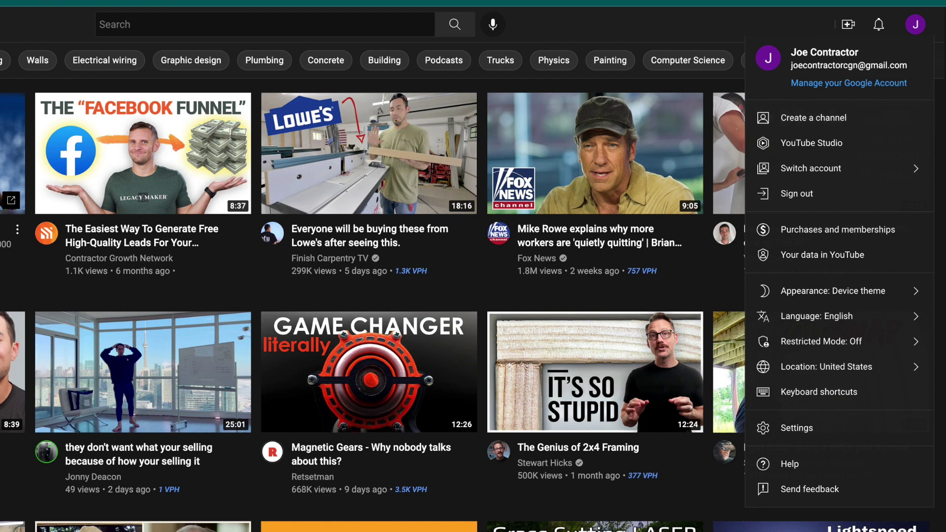
pyautogui.click(820, 120)
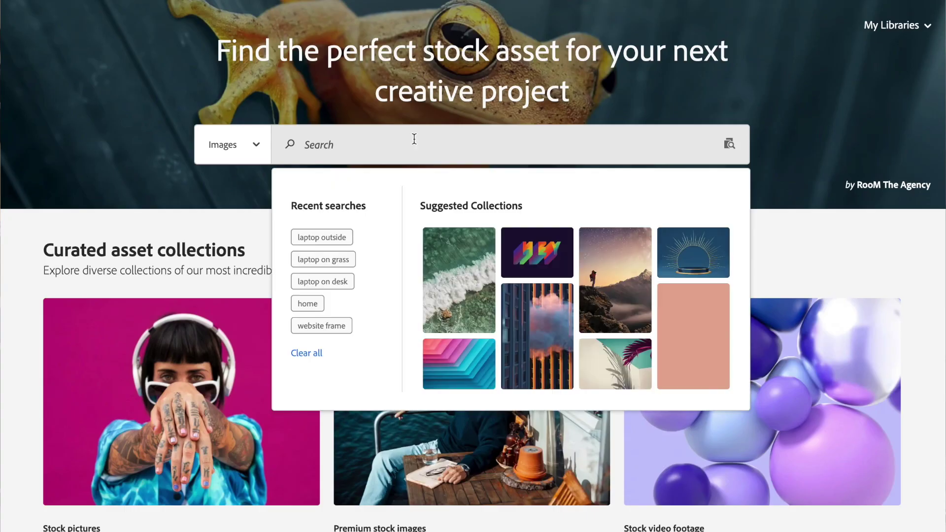
# Search the file picker for 'contractor' and load the yellow hard-hat photo as the channel picture.
pyautogui.write('contractor')
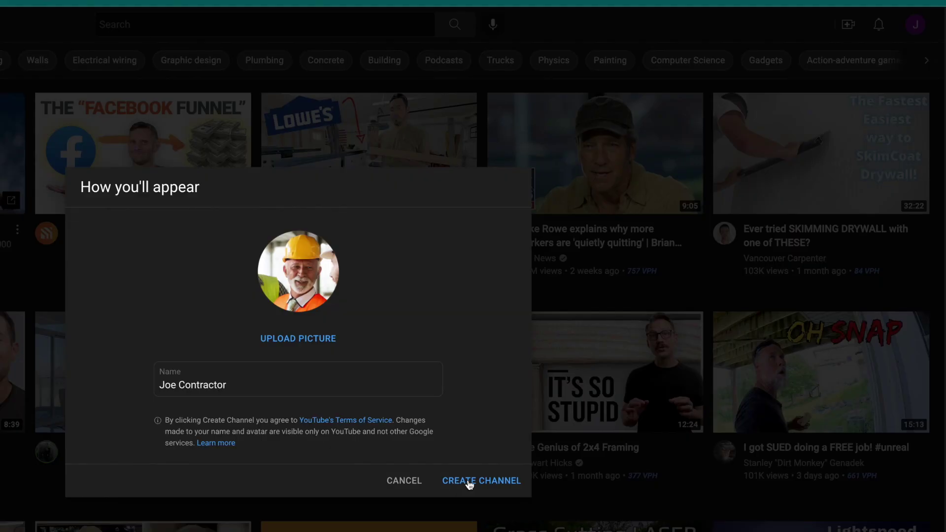
# Create the channel with the account name and the hard-hat profile photo.
pyautogui.click(468, 482)
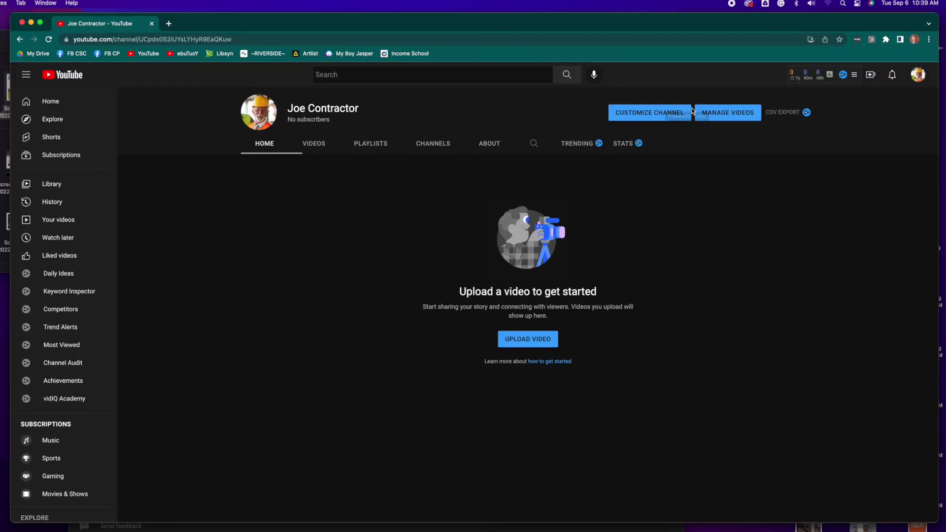
# Open the channel's Branding settings in YouTube Studio and begin uploading a banner image.
pyautogui.click(667, 112)
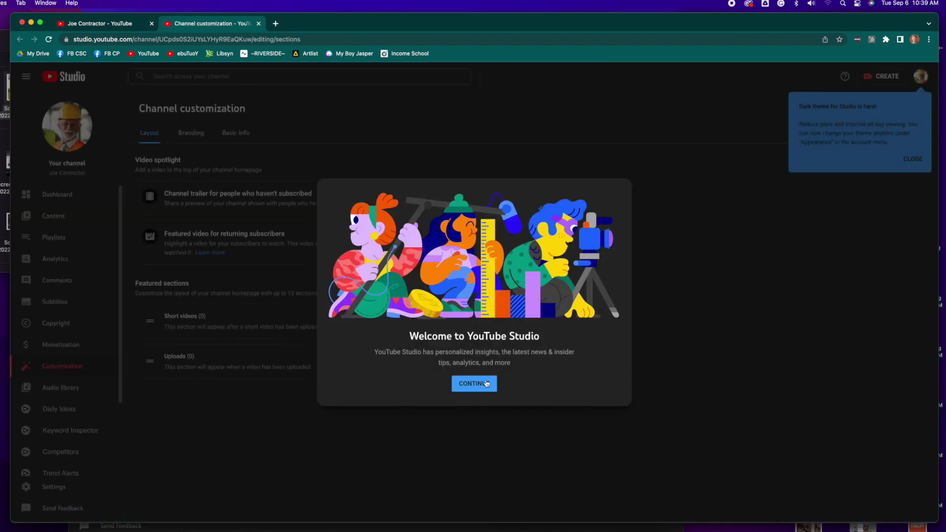
pyautogui.click(487, 383)
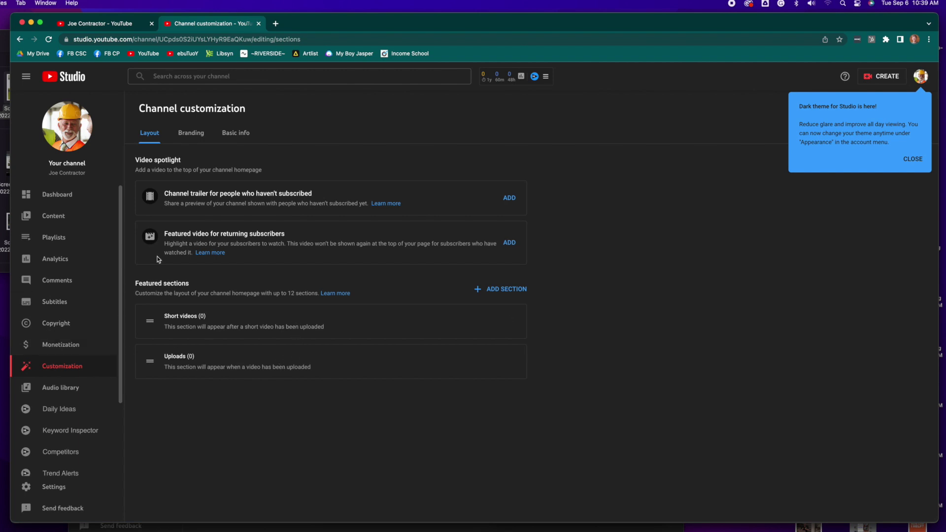
pyautogui.click(192, 133)
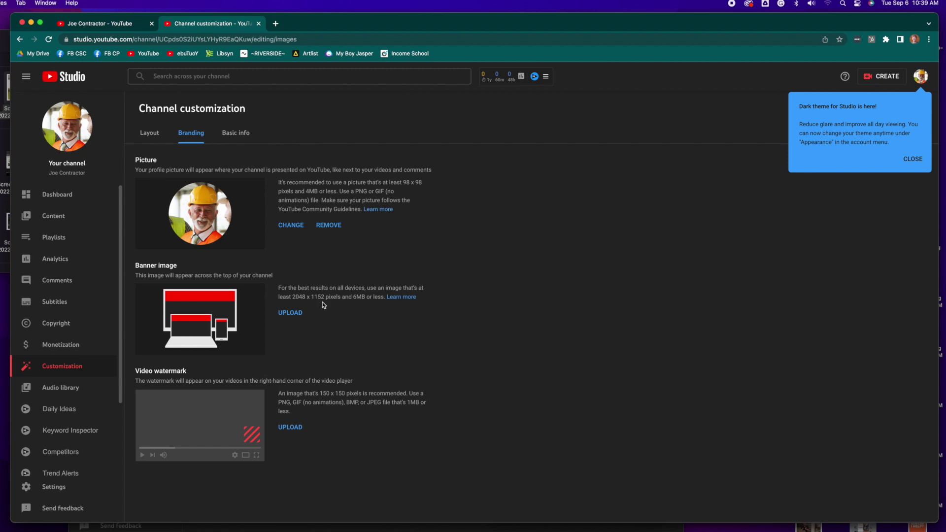
pyautogui.click(292, 314)
# Log in to Canva with the channel's Google account.
pyautogui.click(691, 473)
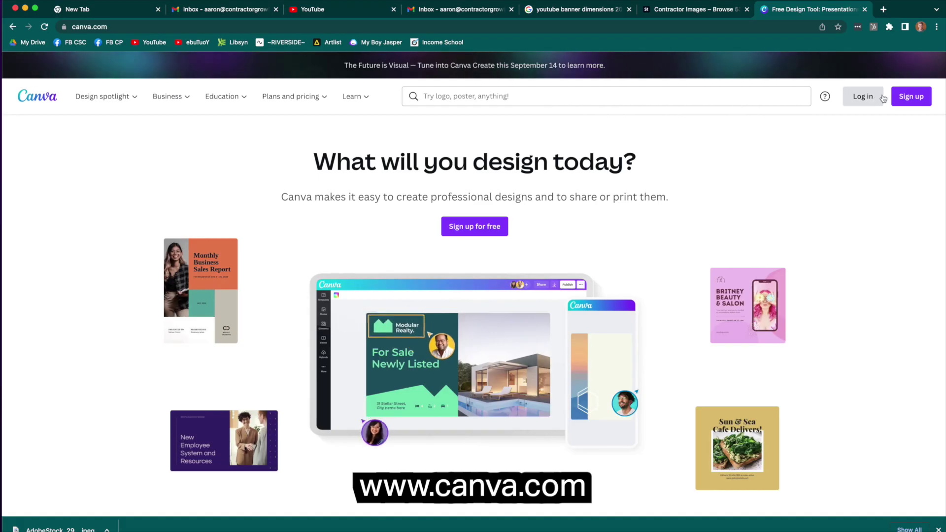
pyautogui.click(880, 98)
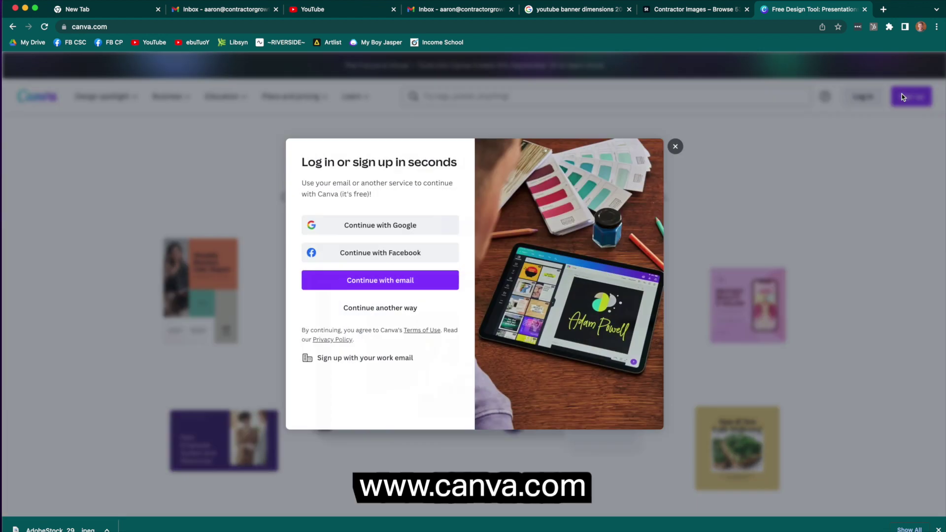
pyautogui.click(424, 226)
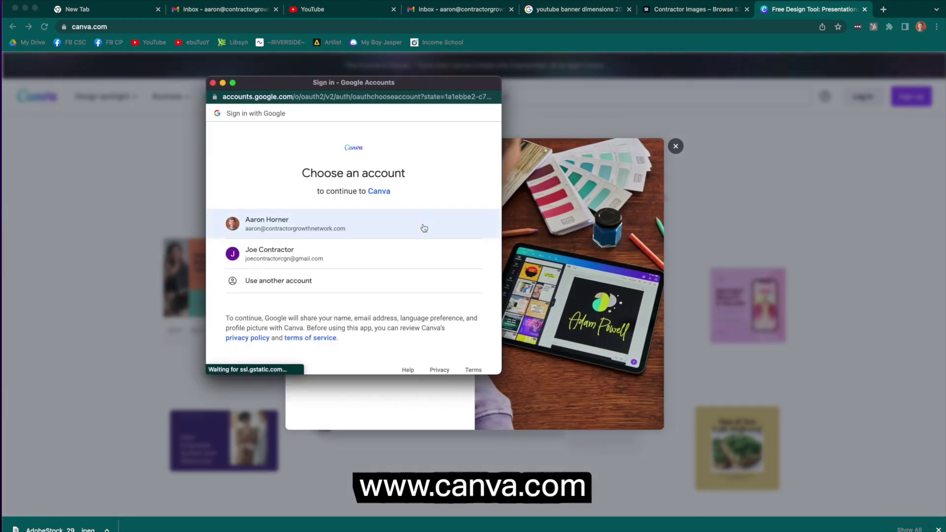
pyautogui.click(377, 266)
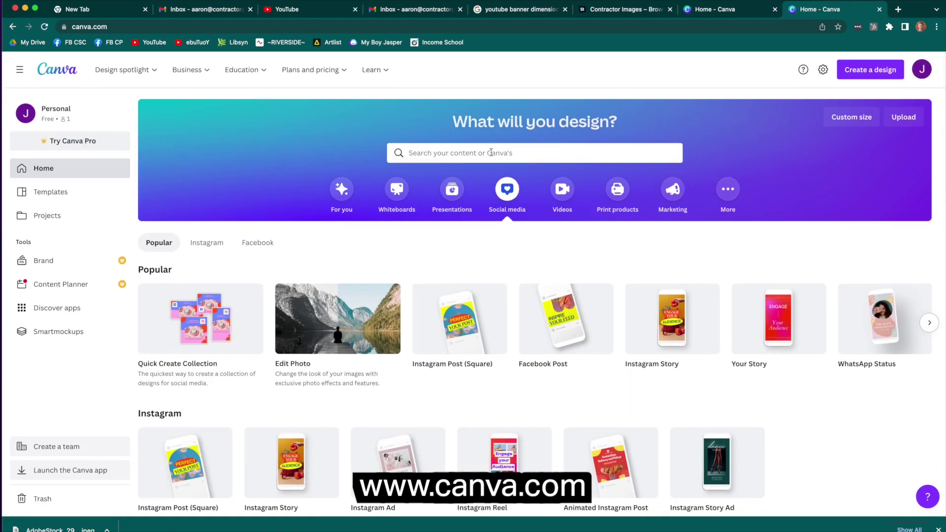
# Search Canva for 'youtube' and start a YouTube Banner design from a template.
pyautogui.click(491, 153)
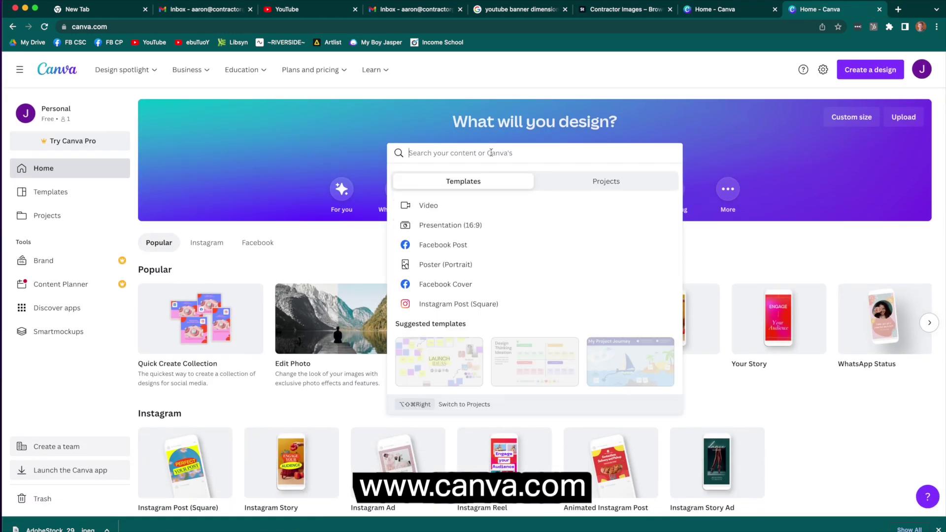
pyautogui.write('youtube')
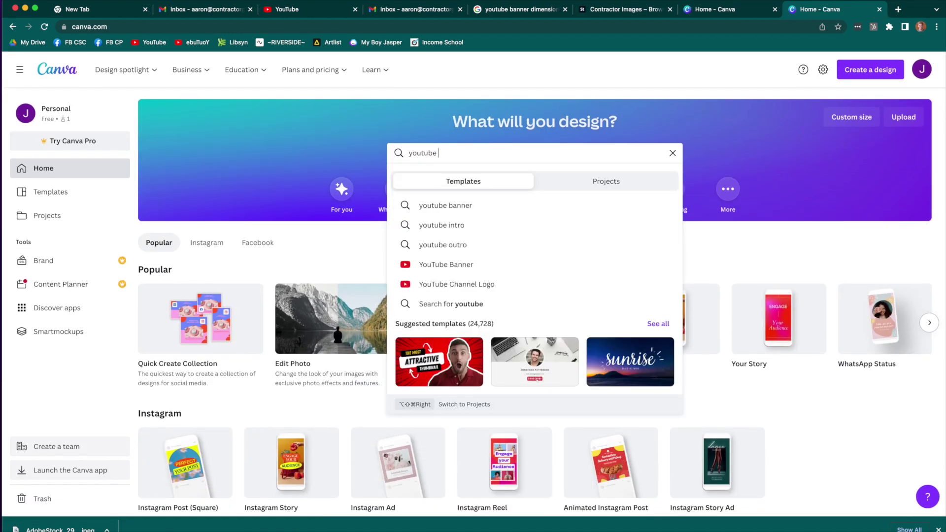
pyautogui.click(490, 211)
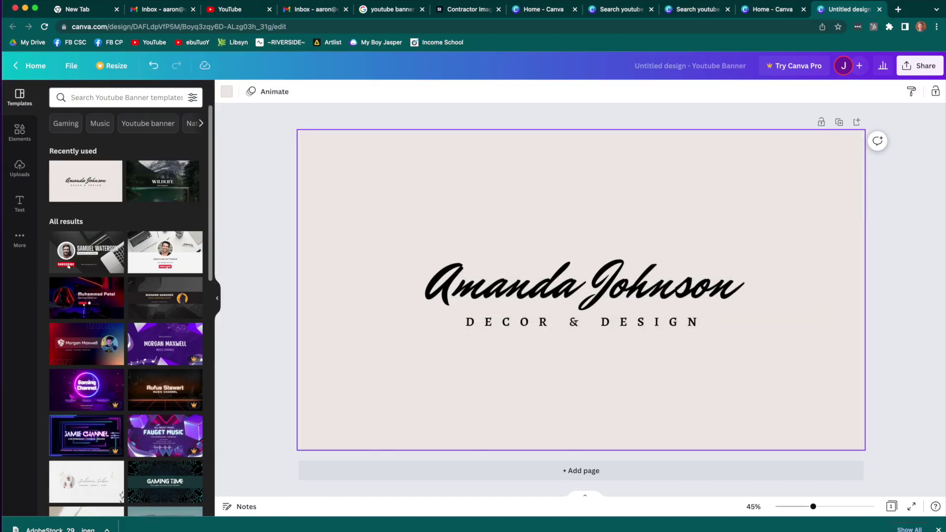
# Place the workshop photo across the banner and darken it to Brightness -18, Contrast -48.
pyautogui.click(20, 167)
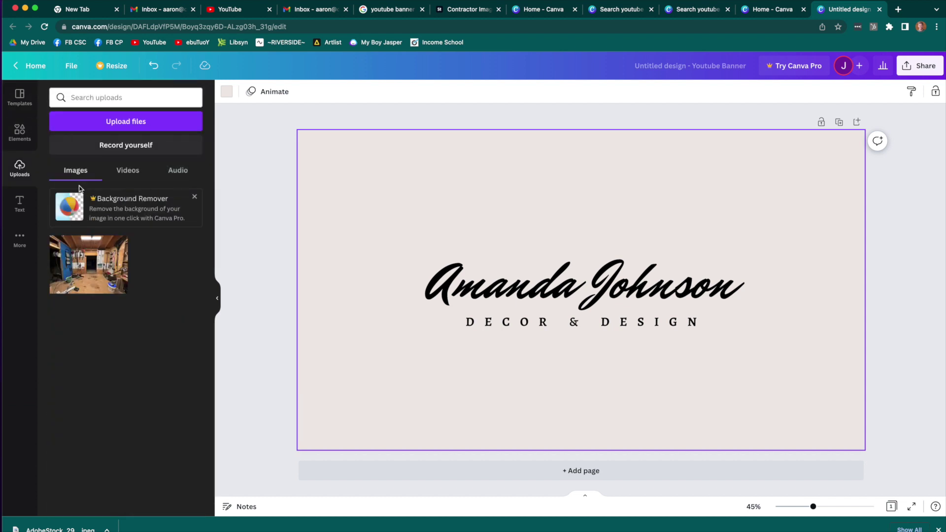
pyautogui.click(89, 269)
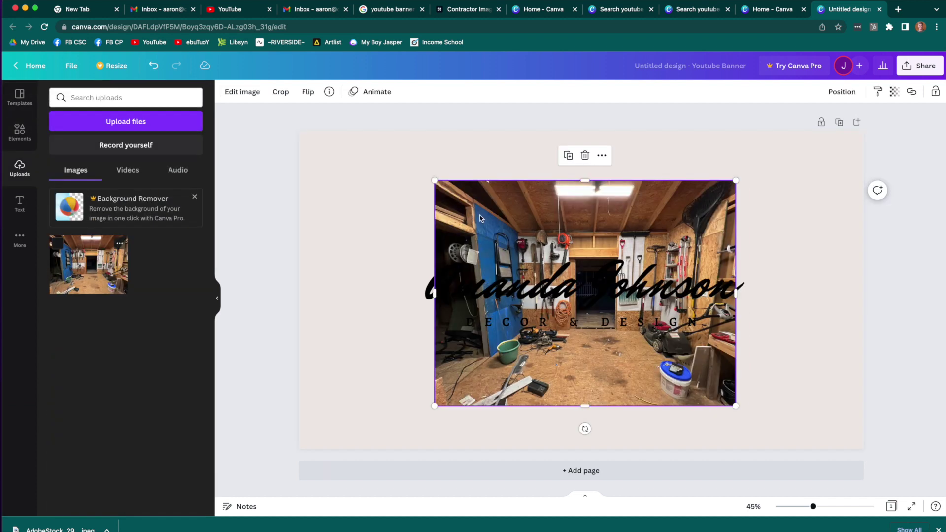
pyautogui.moveTo(434, 180); pyautogui.dragTo(238, 158)
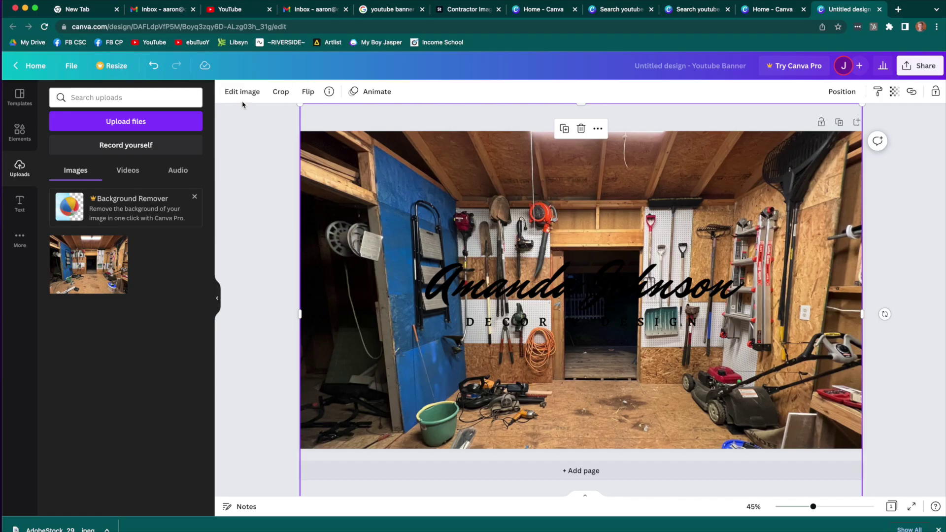
pyautogui.click(242, 94)
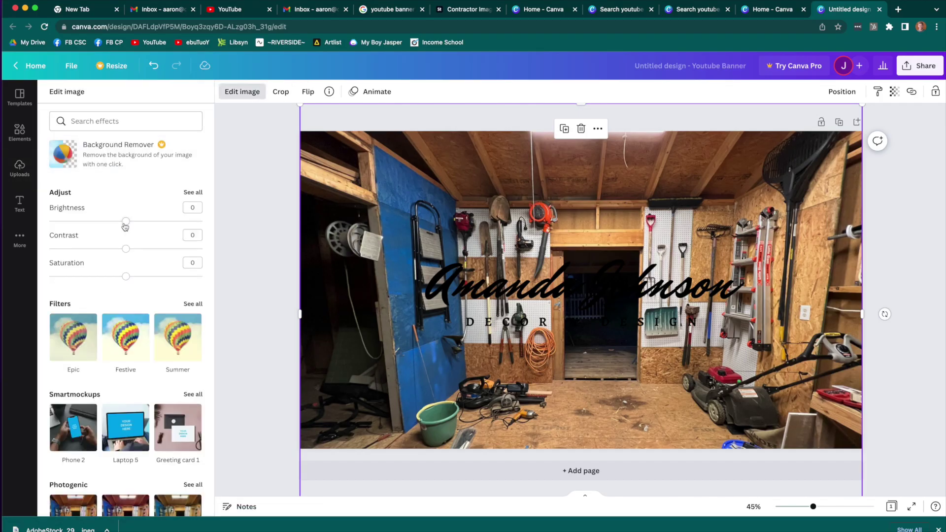
pyautogui.moveTo(126, 225)
pyautogui.mouseDown()
pyautogui.moveTo(88, 221)
pyautogui.moveTo(112, 225)
pyautogui.mouseUp()
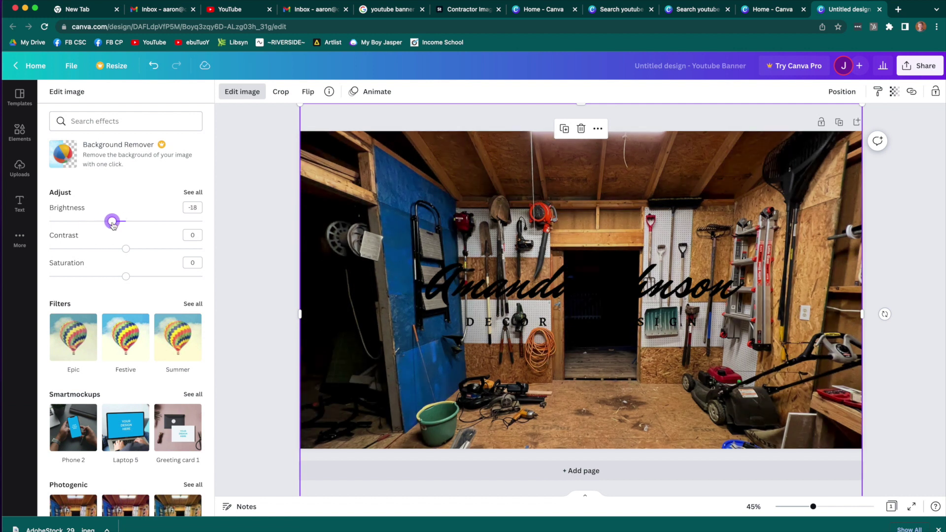
pyautogui.moveTo(126, 249); pyautogui.dragTo(86, 251)
# Retitle the banner 'Joe Contractor', make title and DECOR & DESIGN tagline white, and download it.
pyautogui.write('Joe Contractor')
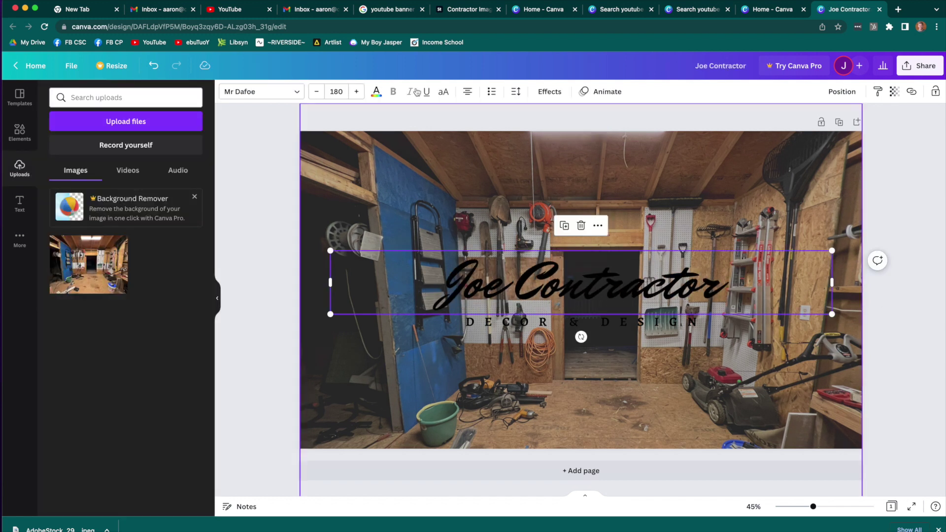
pyautogui.click(376, 91)
pyautogui.click(192, 284)
pyautogui.click(543, 322)
pyautogui.click(192, 283)
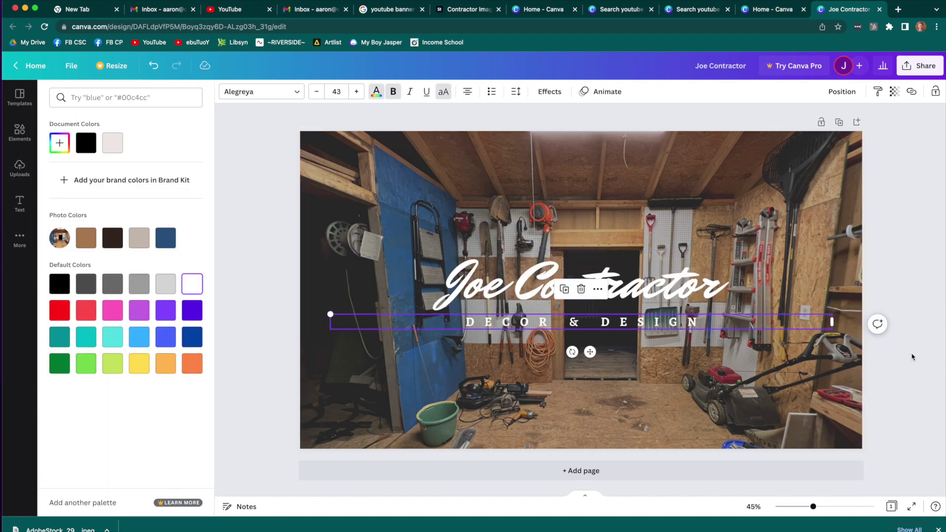
pyautogui.click(920, 66)
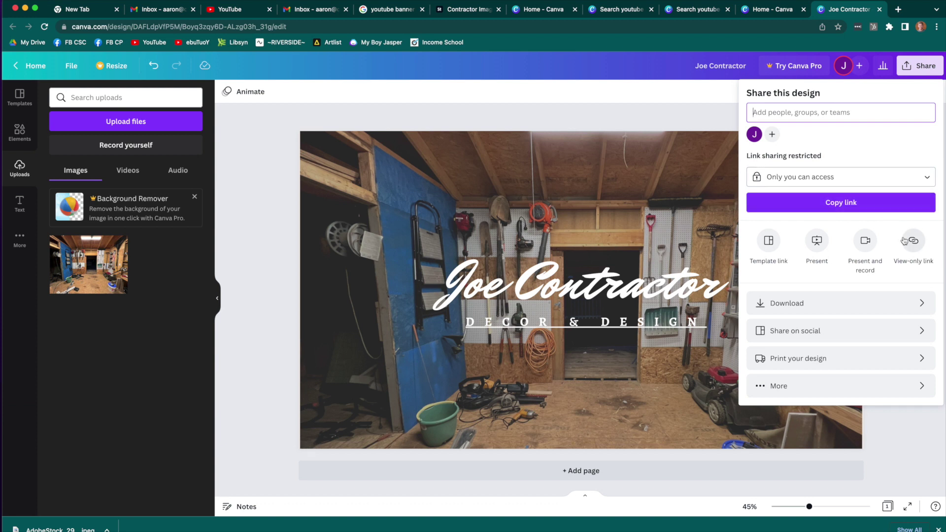
pyautogui.click(869, 304)
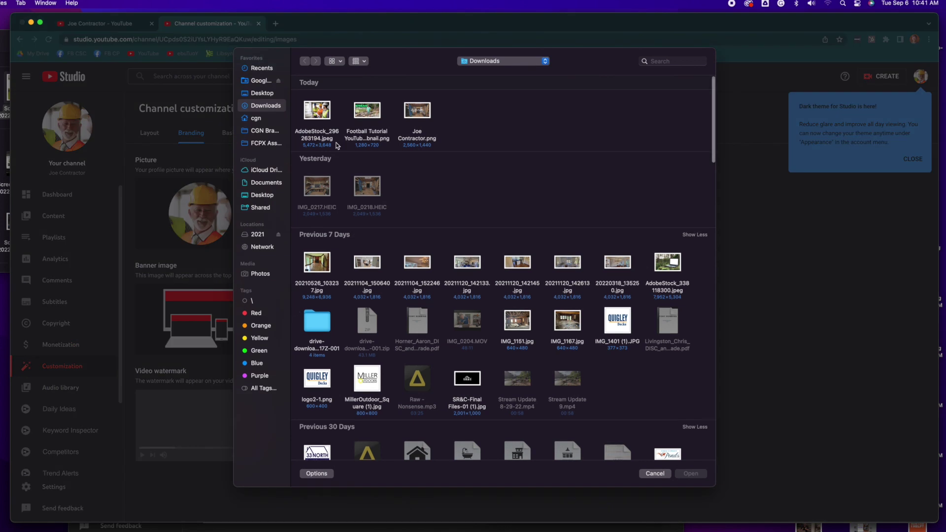
# Upload Joe Contractor.png from Downloads and accept its crop as the channel banner.
pyautogui.click(418, 119)
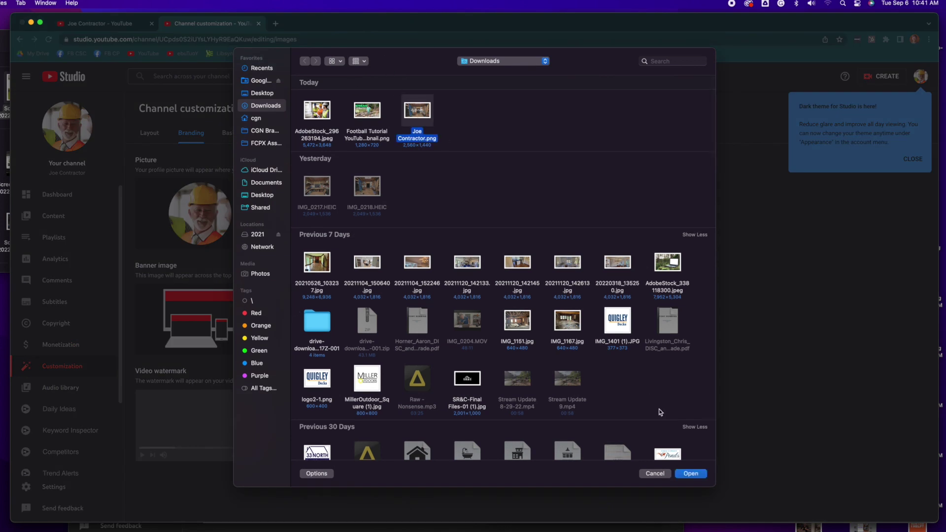
pyautogui.click(698, 475)
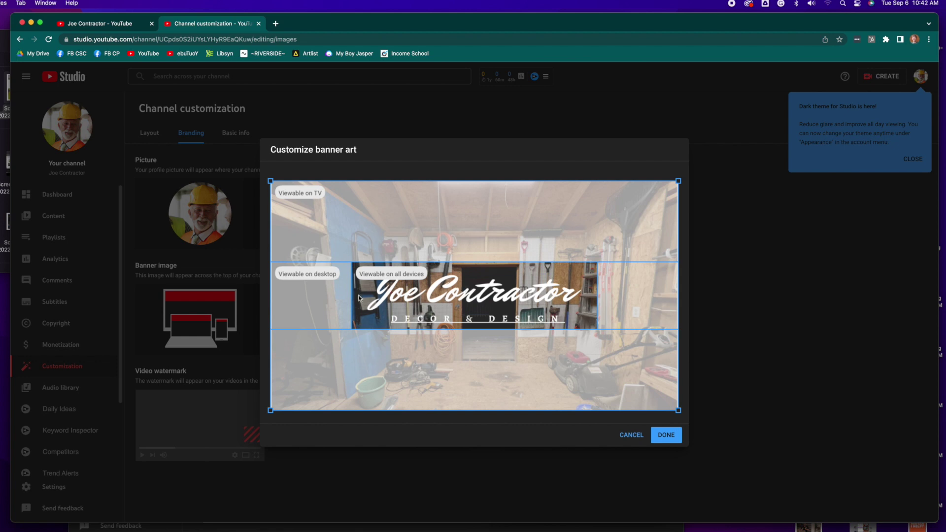
pyautogui.click(665, 436)
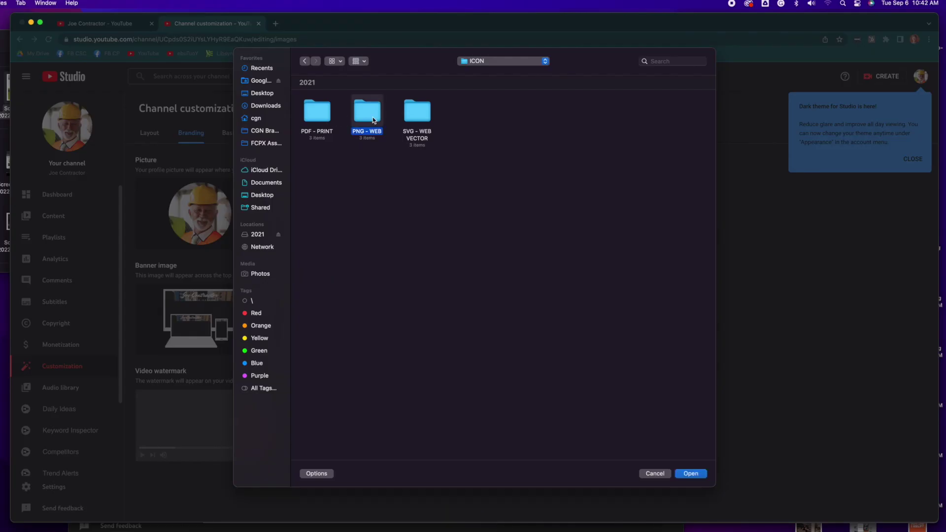
# Set CGN_icon_white.png from the PNG - WEB folder as the video watermark and publish the branding.
pyautogui.doubleClick(374, 120)
pyautogui.click(374, 120)
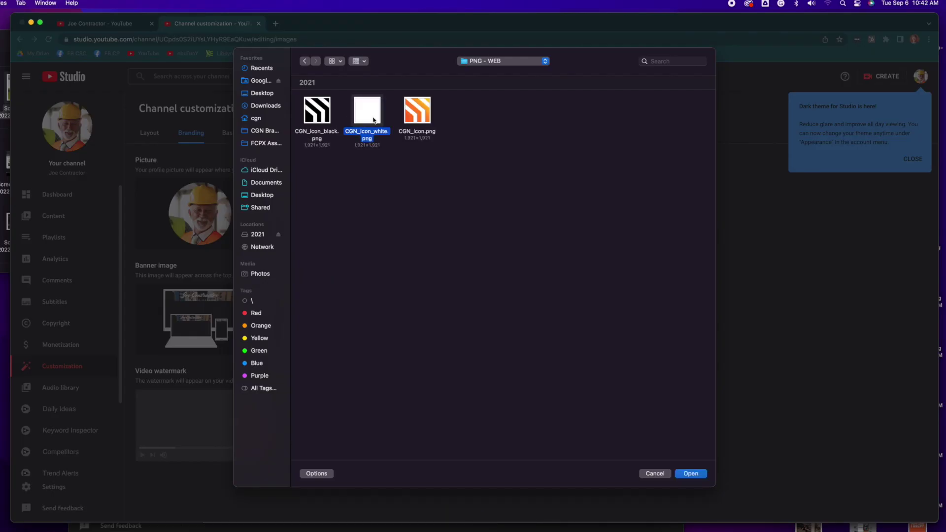
pyautogui.click(691, 474)
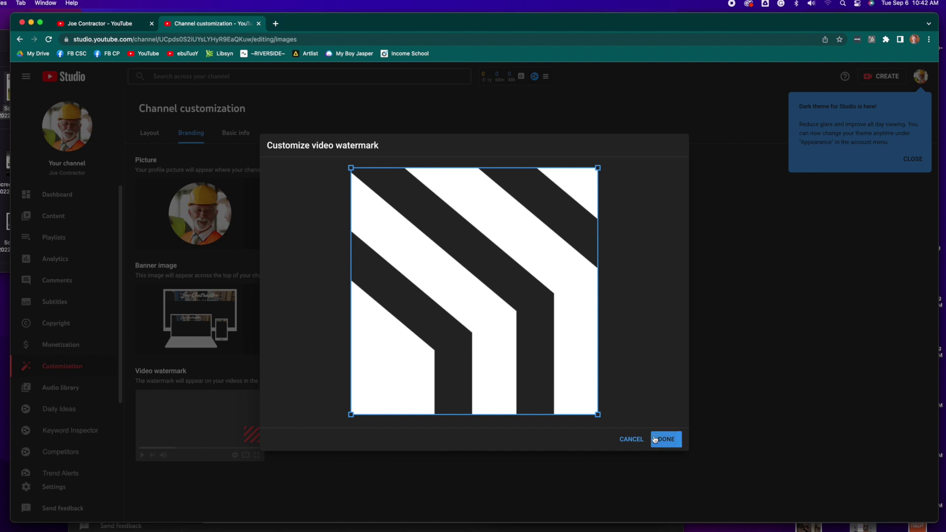
pyautogui.click(656, 438)
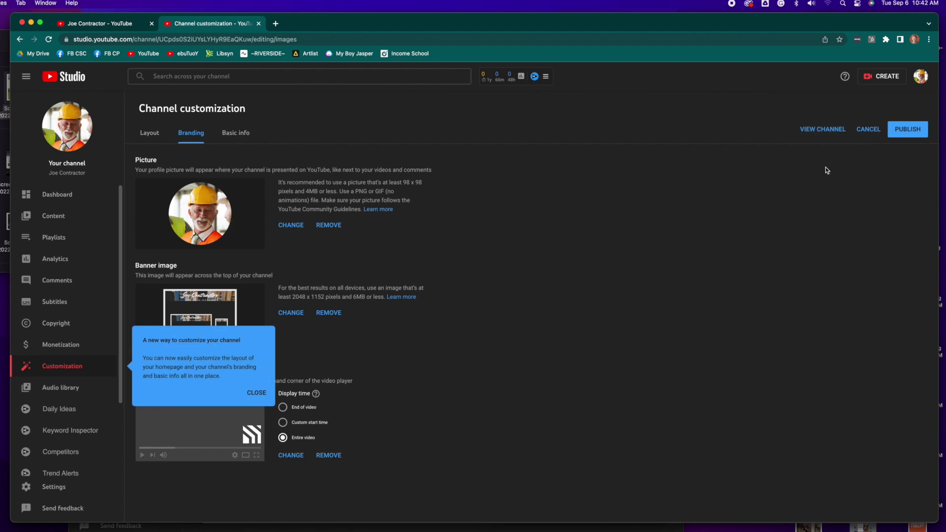
pyautogui.click(903, 134)
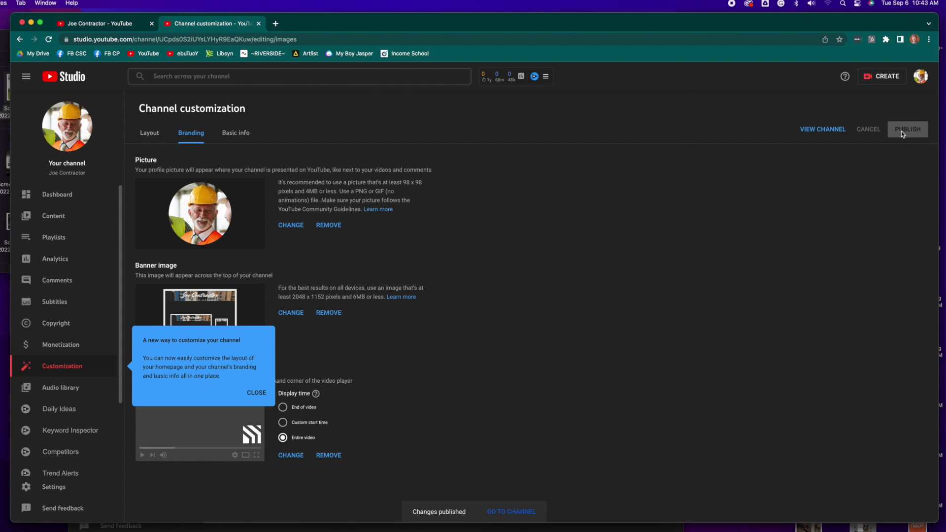
# Check the public channel page with the Joe Contractor banner, then bring up the Upload videos dialog.
pyautogui.click(822, 129)
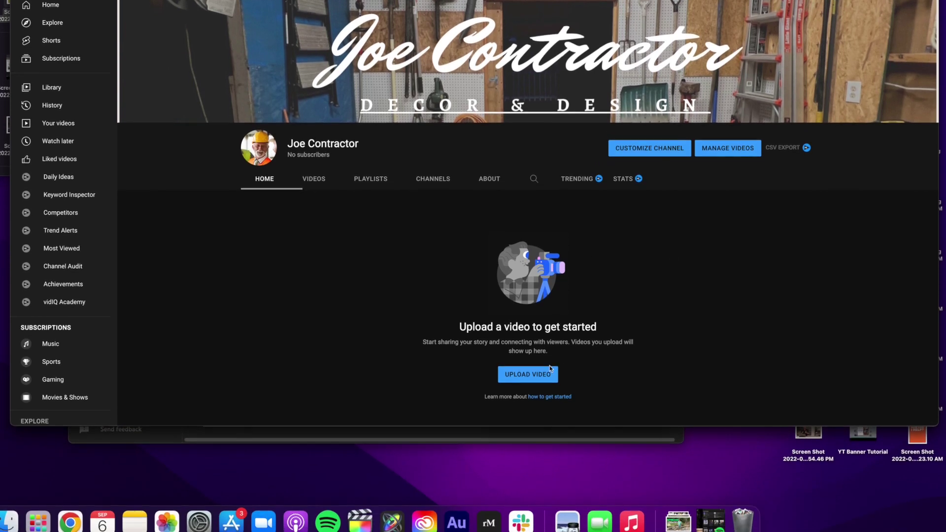
pyautogui.click(543, 471)
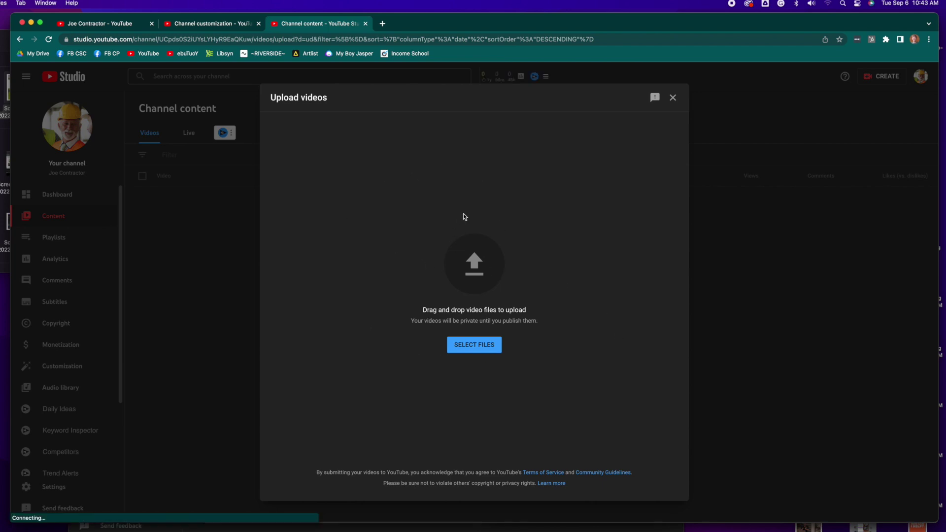
# Preview Stream Update 9.mp4 in Downloads, then drag it into the upload area.
pyautogui.click(147, 89)
pyautogui.click(349, 100)
pyautogui.press('space')
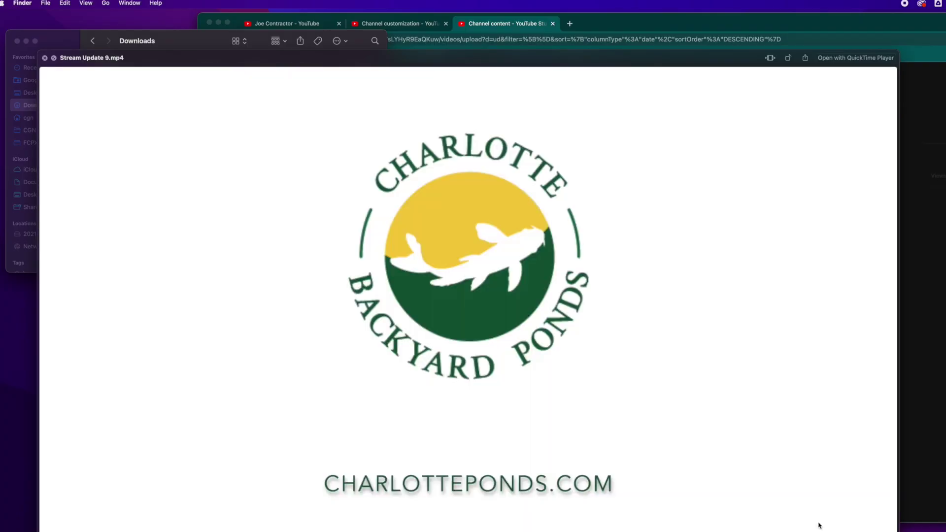
pyautogui.press('space')
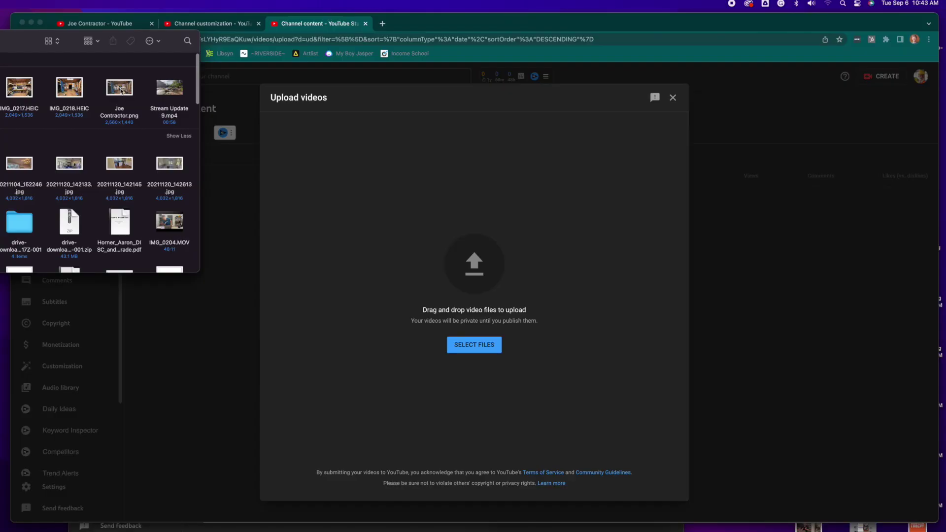
pyautogui.click(164, 97)
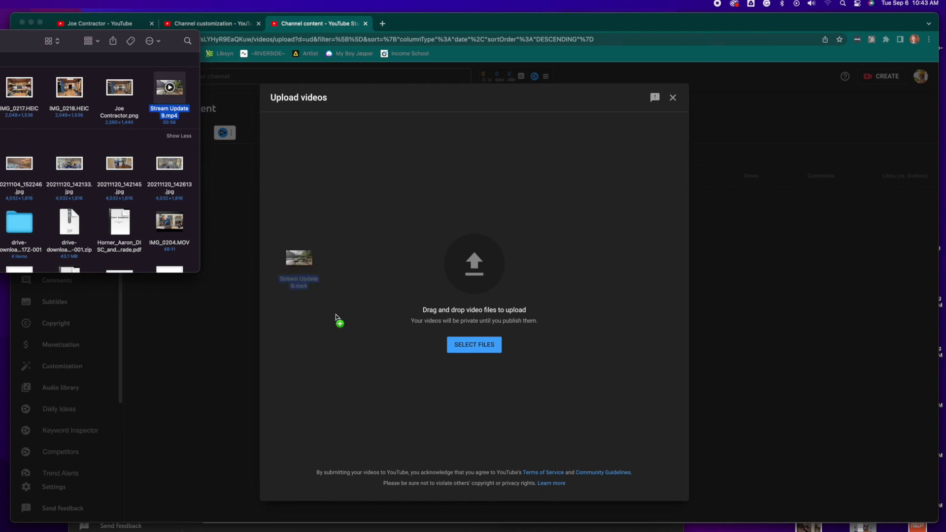
pyautogui.moveTo(337, 318); pyautogui.dragTo(483, 260)
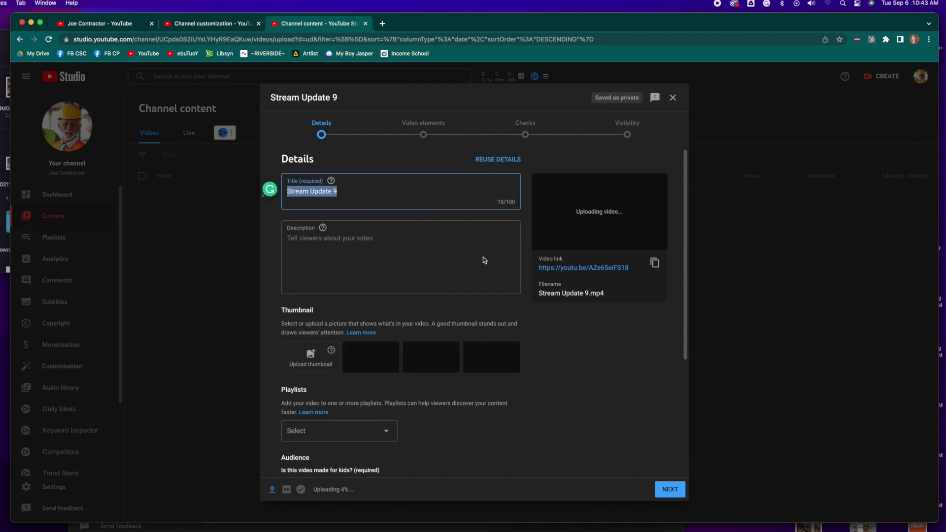
# Retitle the video 'Cedarwood Stream Update' and write a short Cedarwood project description.
pyautogui.click(400, 194)
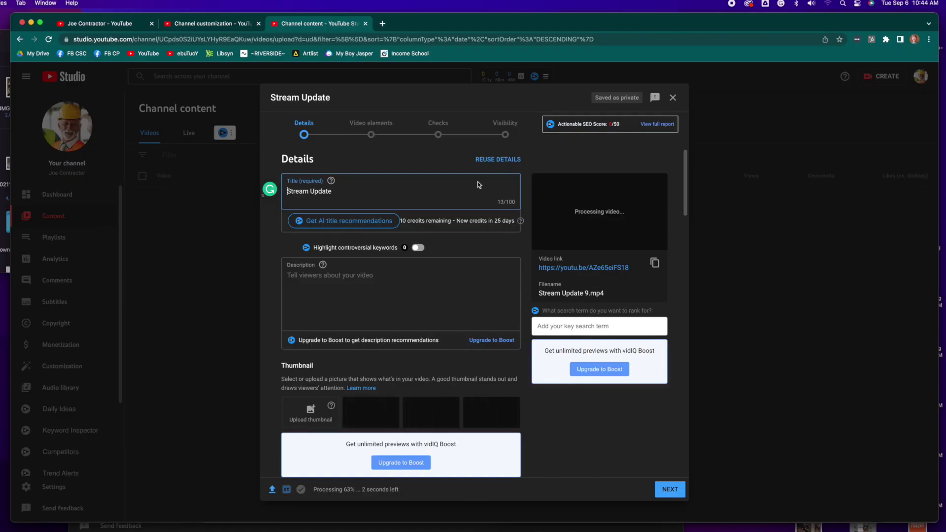
pyautogui.write('Cedarwoo')
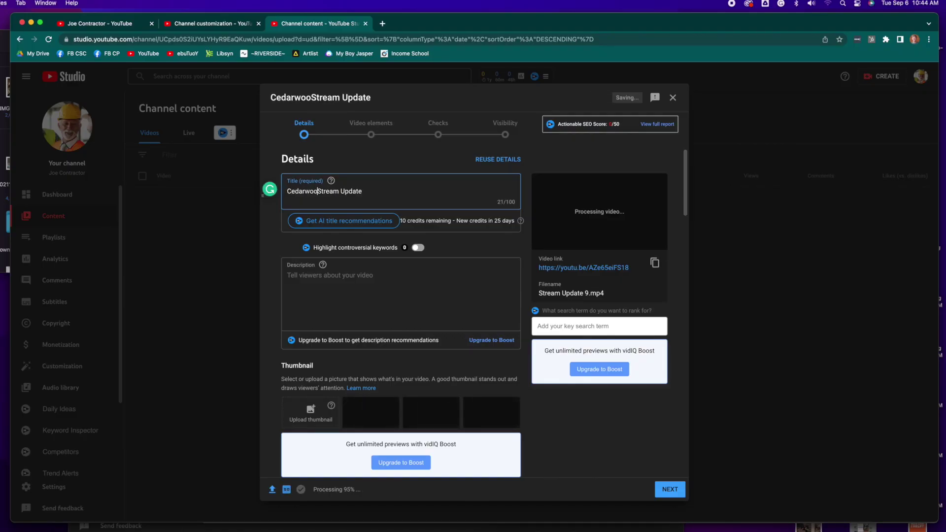
pyautogui.write('d')
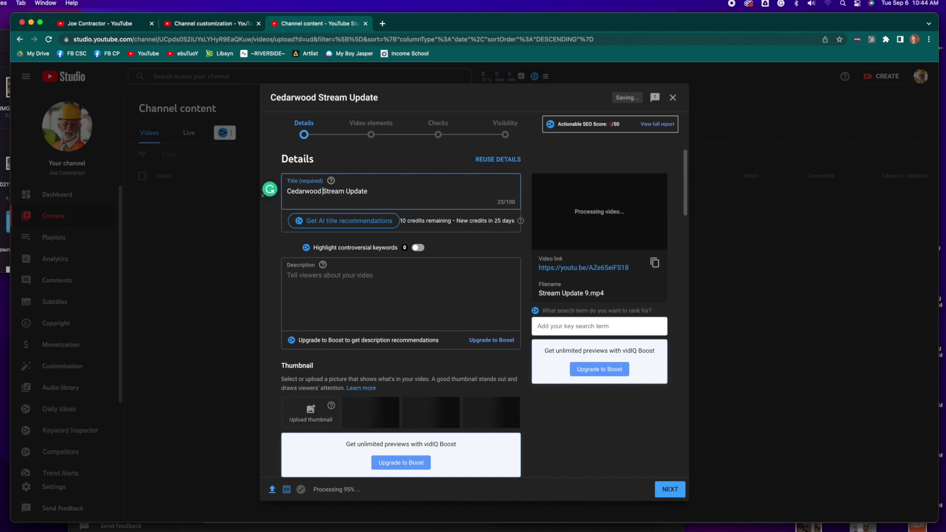
pyautogui.click(381, 293)
pyautogui.write('To')
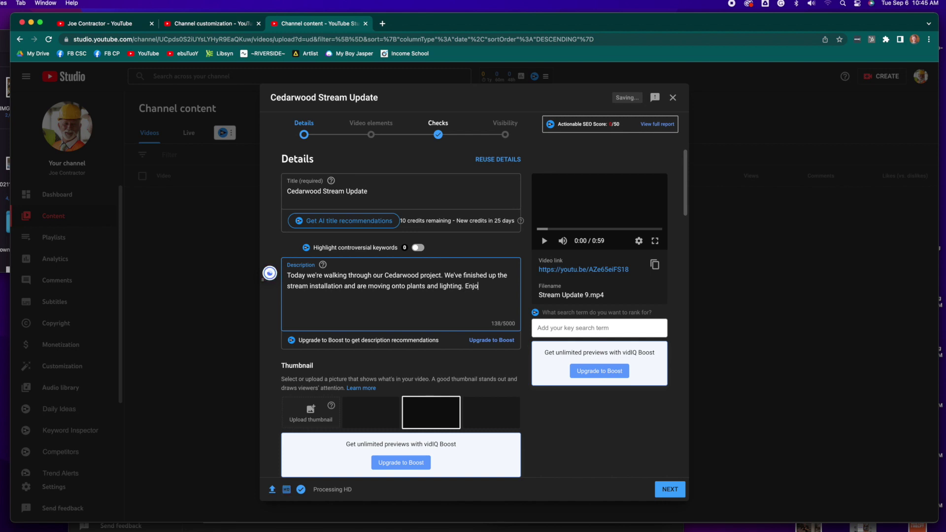
# Compare the auto-generated thumbnails, settle on the second one, then try a custom thumbnail.
pyautogui.scroll(-2, 343, 487)
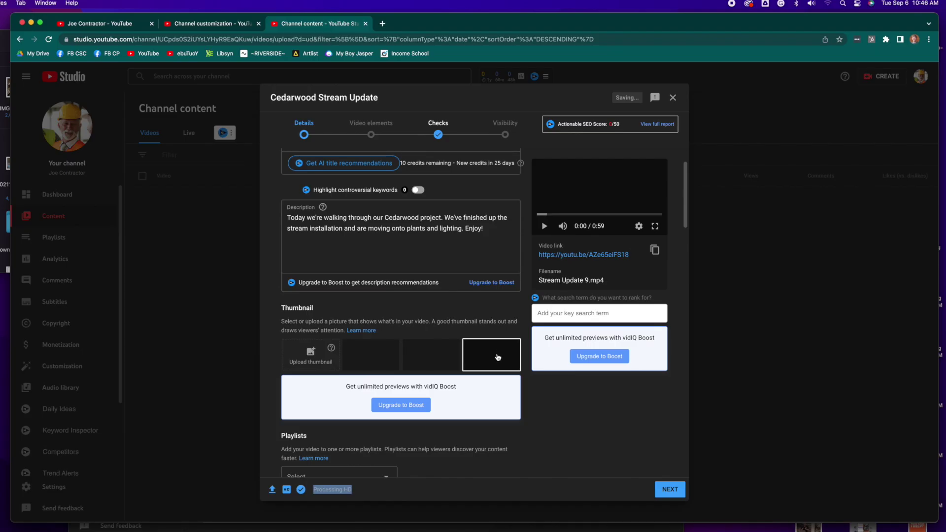
pyautogui.click(437, 344)
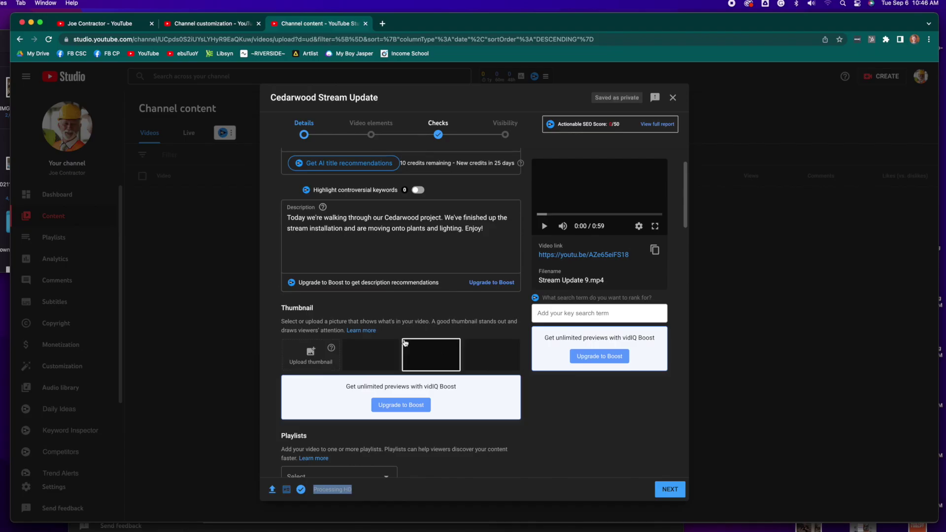
pyautogui.click(361, 355)
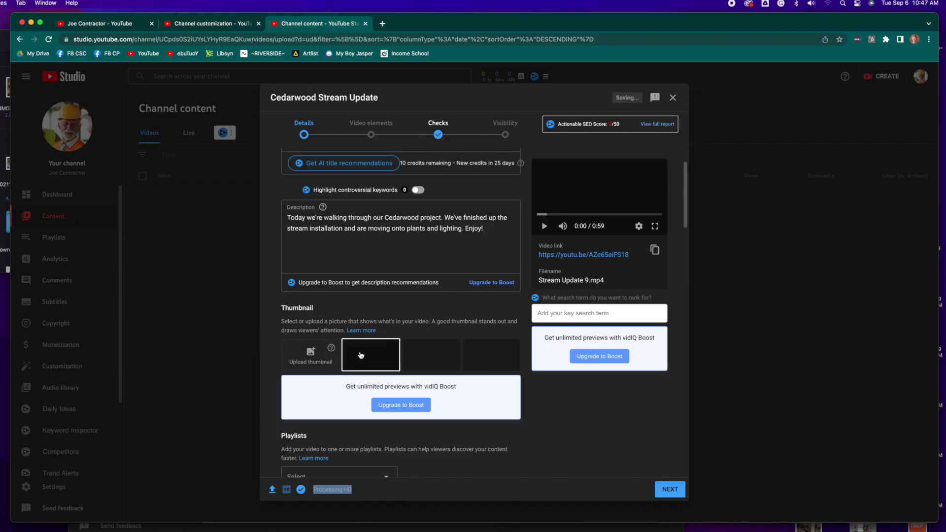
pyautogui.click(451, 364)
pyautogui.click(487, 362)
pyautogui.click(428, 362)
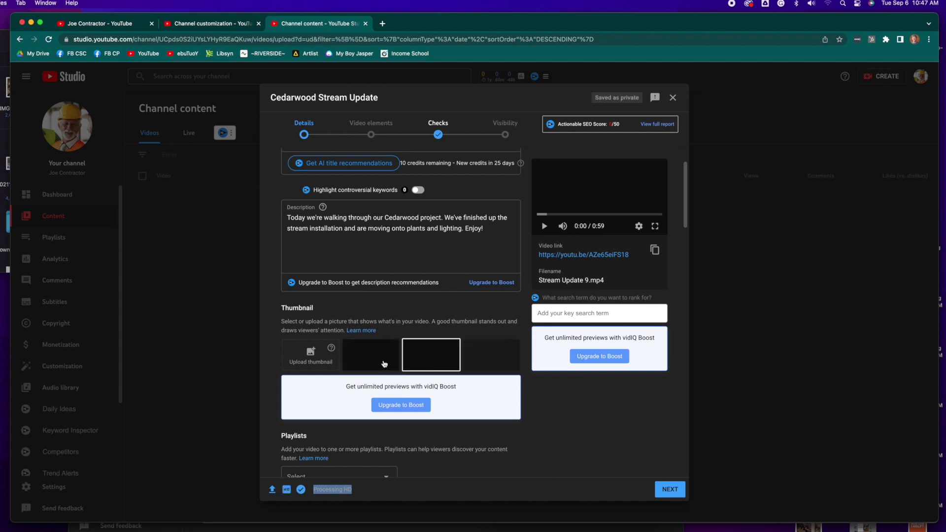
pyautogui.click(375, 364)
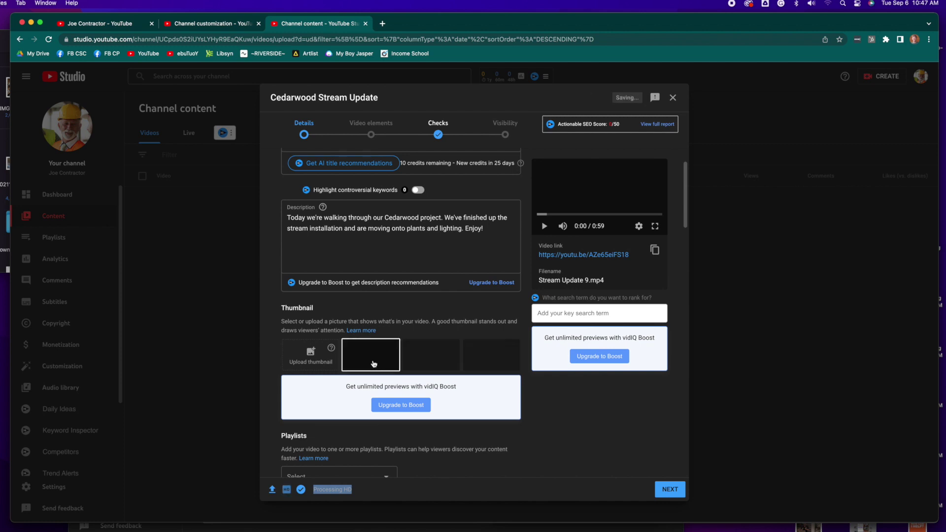
pyautogui.click(306, 349)
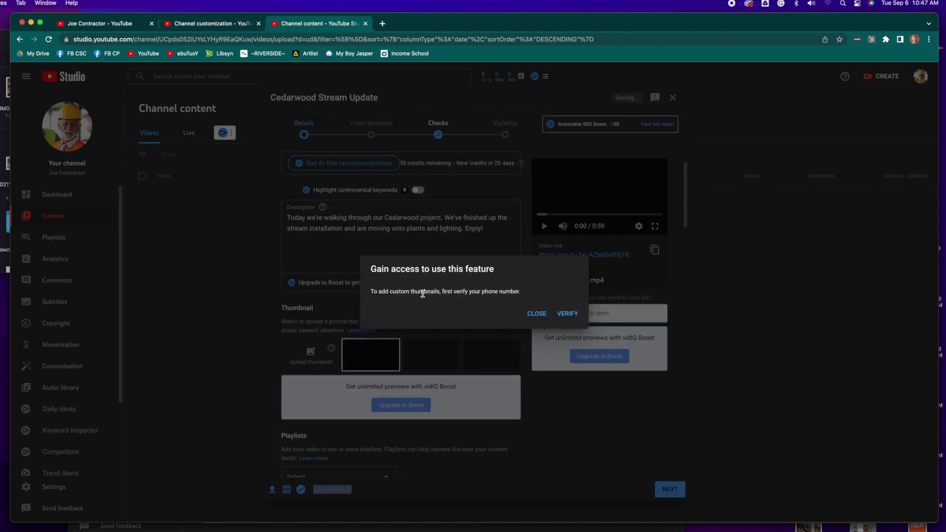
# Verify the channel's phone number for custom thumbnails and return to the video details.
pyautogui.click(573, 318)
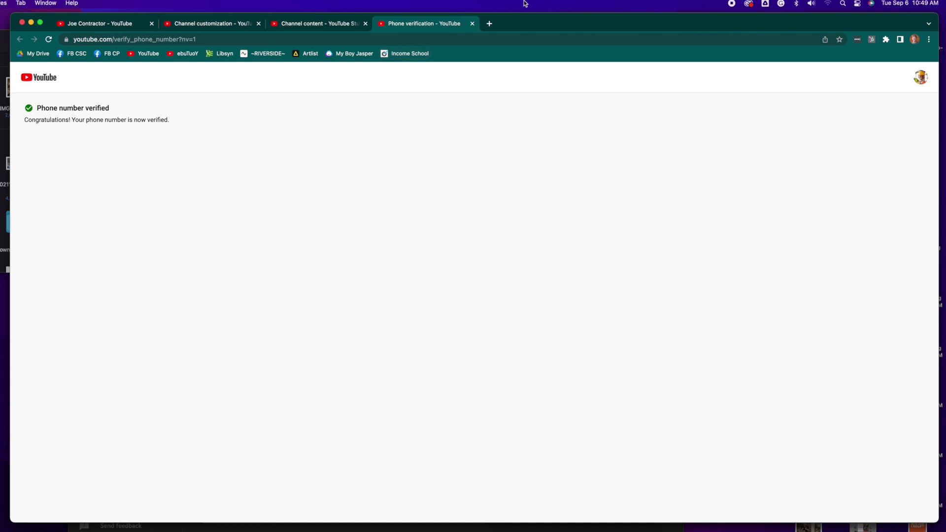
pyautogui.click(472, 24)
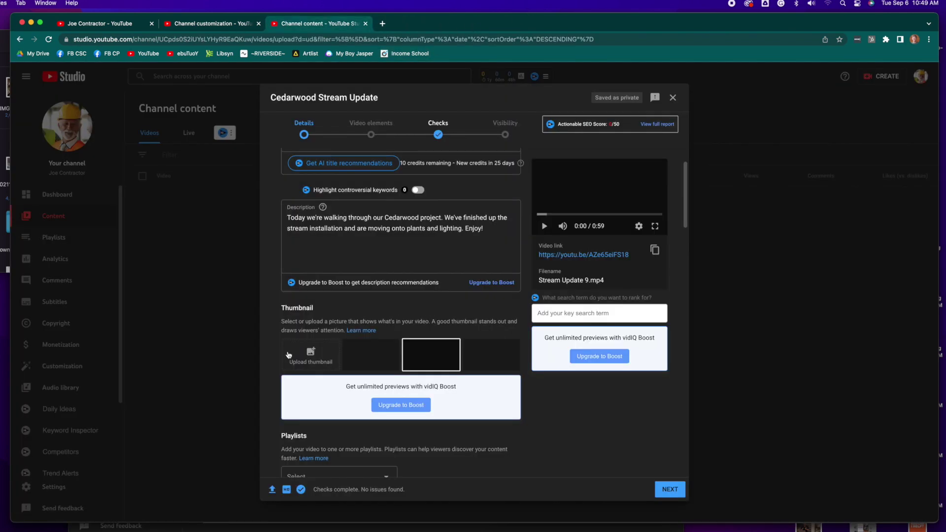
# Upload the Football Tutorial YouTube Thumbnail image from Downloads as the video's custom thumbnail.
pyautogui.click(299, 365)
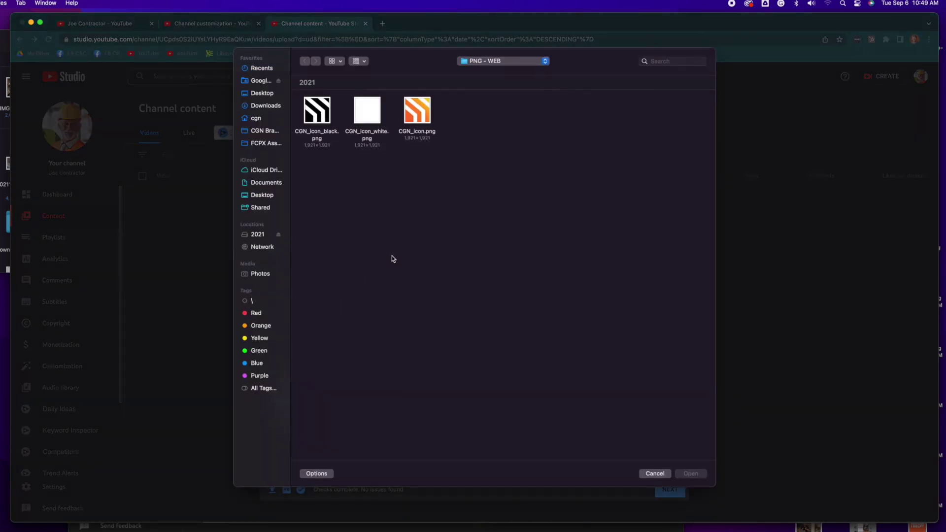
pyautogui.click(266, 108)
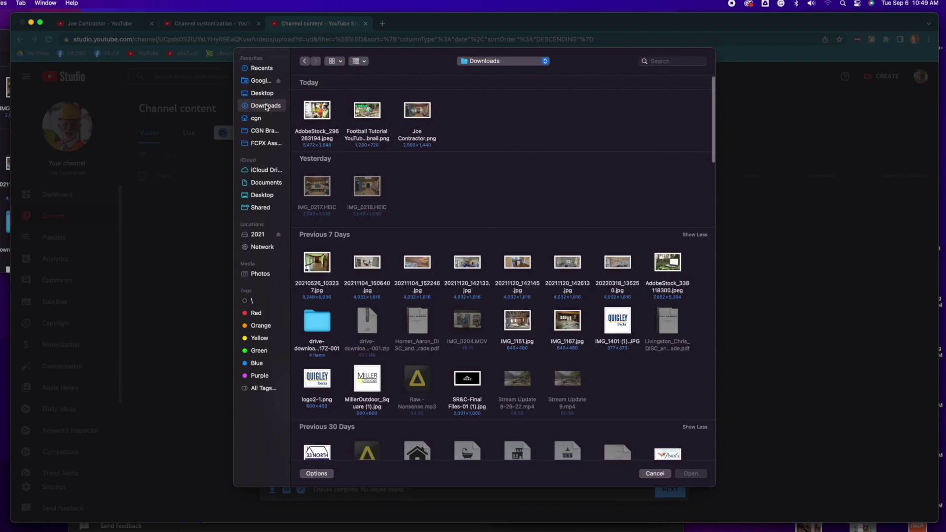
pyautogui.click(377, 120)
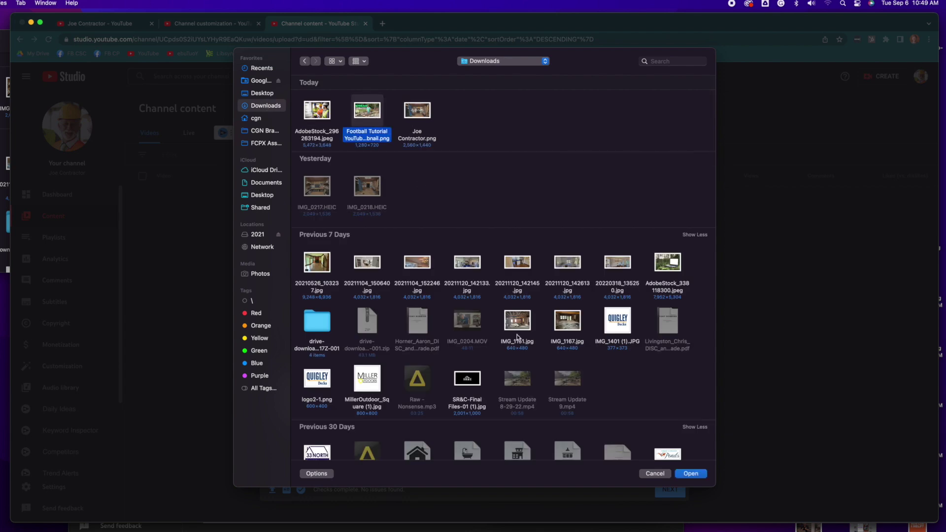
pyautogui.press('space')
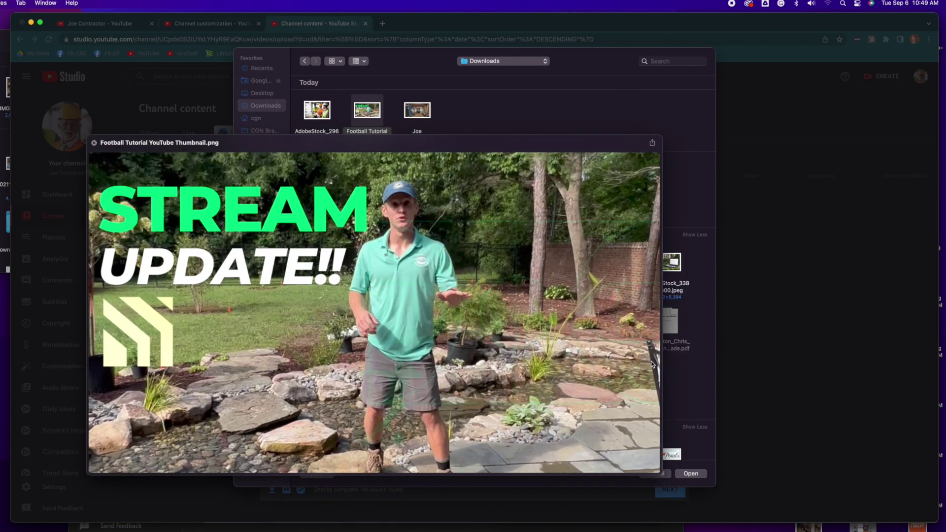
pyautogui.press('space')
pyautogui.click(700, 475)
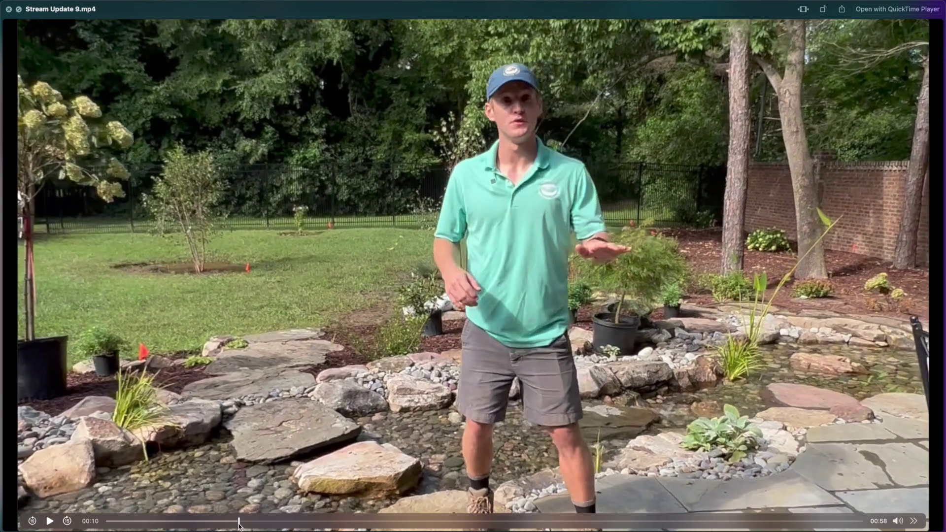
pyautogui.moveTo(239, 521); pyautogui.dragTo(238, 521)
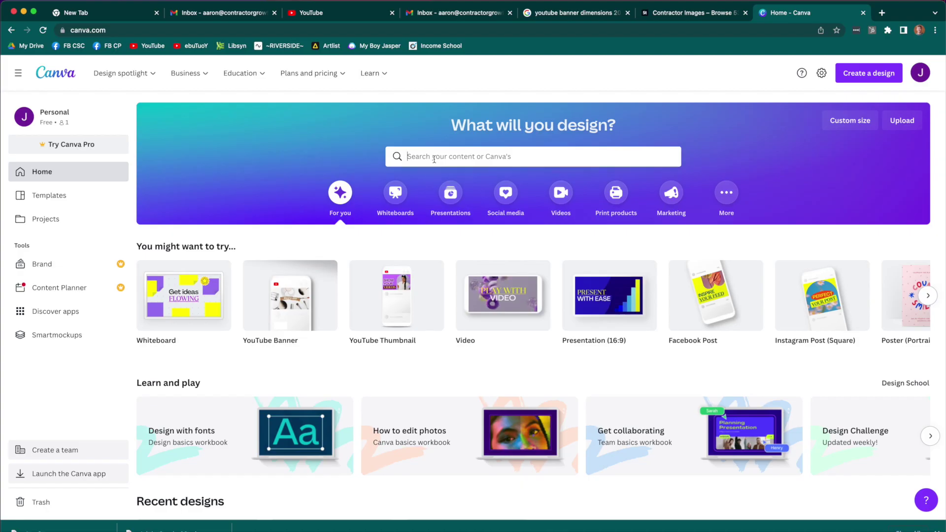
# Open Canva's Football Tutorials 'youtube thumbnail' template and fill it with the uploaded garden photo.
pyautogui.write('youtube th')
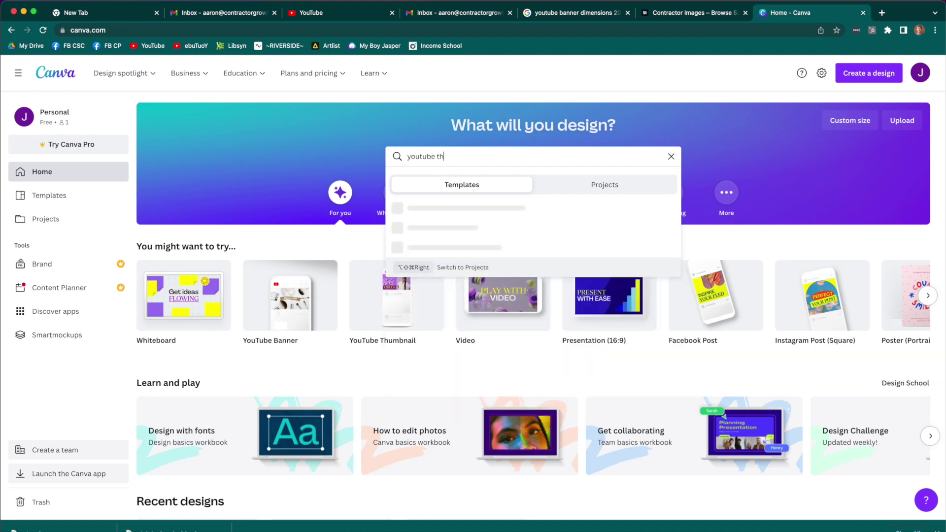
pyautogui.write('umbnail')
pyautogui.press('Return')
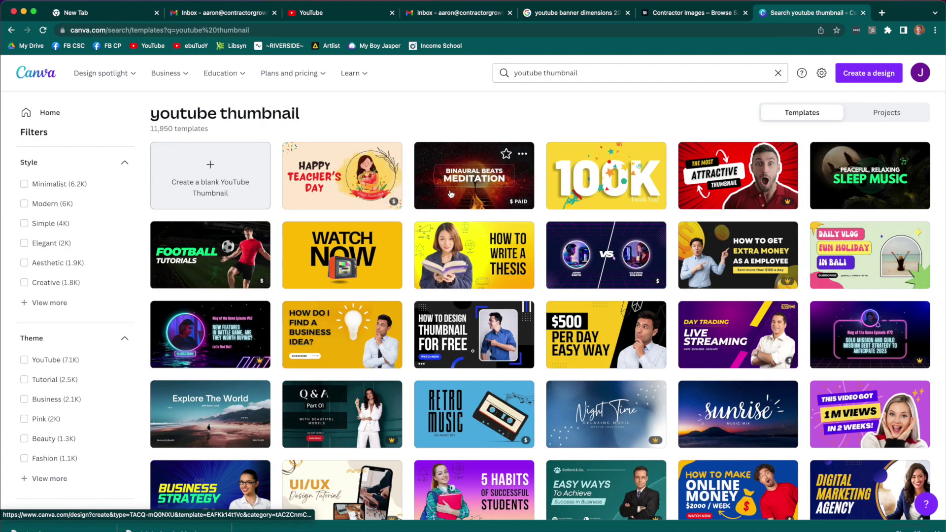
pyautogui.click(210, 255)
pyautogui.click(18, 172)
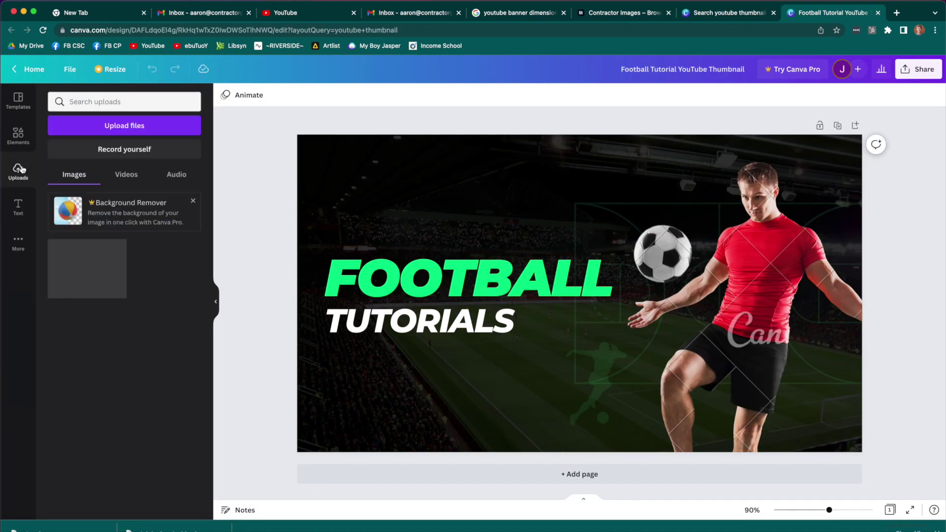
pyautogui.click(136, 126)
pyautogui.click(409, 102)
pyautogui.click(771, 507)
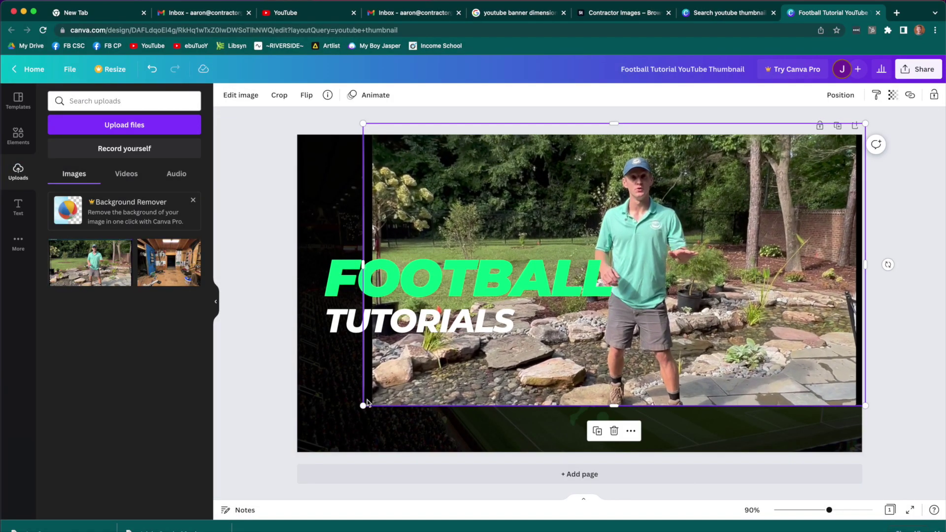
pyautogui.moveTo(363, 405); pyautogui.dragTo(291, 490)
# Replace the template headline text with 'STREAM' and 'UPDATE!!'.
pyautogui.doubleClick(468, 278)
pyautogui.write('PROJECT')
pyautogui.doubleClick(419, 320)
pyautogui.write('UPDA')
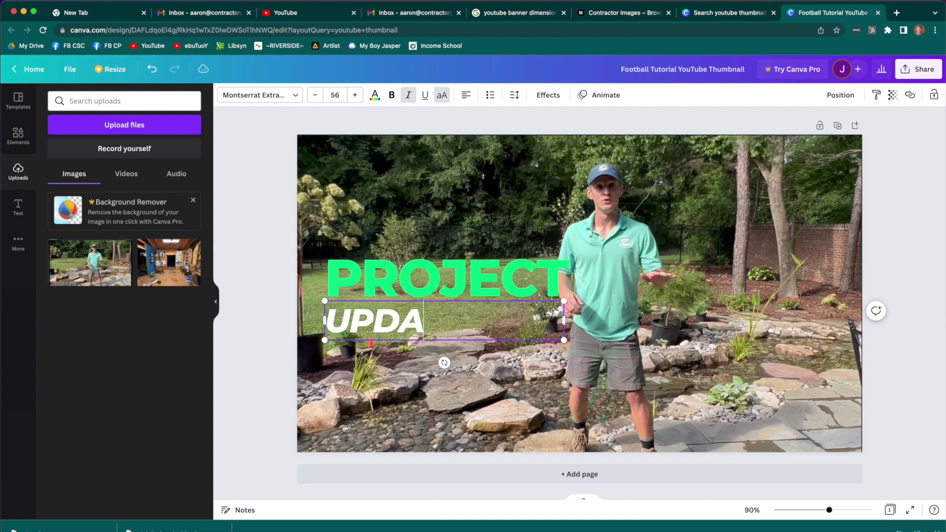
pyautogui.write('TE!!')
pyautogui.doubleClick(444, 279)
pyautogui.write('STREAM')
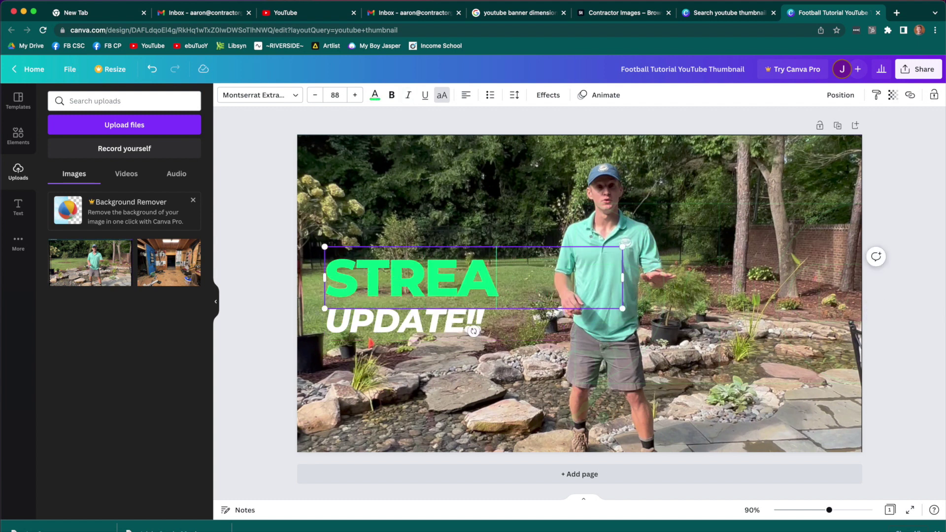
pyautogui.click(903, 426)
# Enlarge STREAM and UPDATE!! and stack them near the top left.
pyautogui.click(434, 278)
pyautogui.moveTo(543, 300); pyautogui.dragTo(612, 257)
pyautogui.moveTo(443, 229); pyautogui.dragTo(439, 192)
pyautogui.click(405, 320)
pyautogui.moveTo(487, 340); pyautogui.dragTo(542, 298)
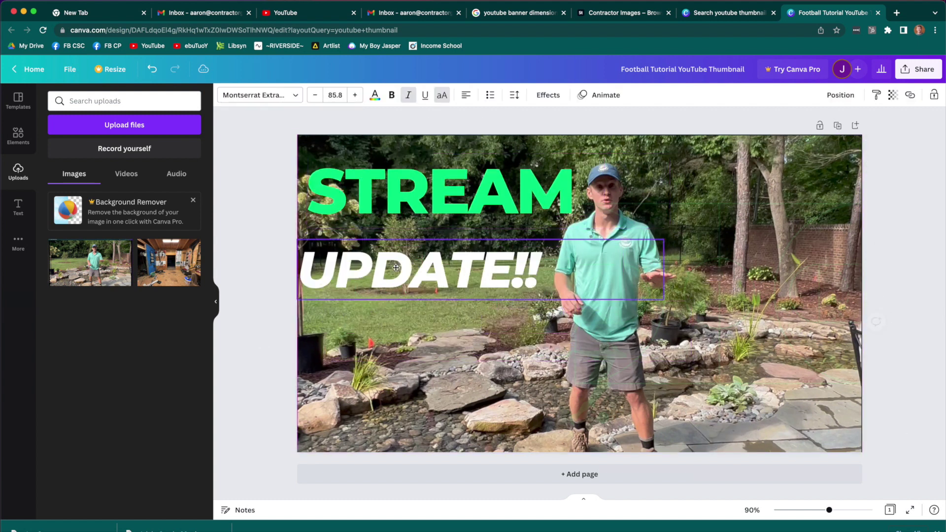
pyautogui.moveTo(404, 271); pyautogui.dragTo(404, 248)
# Add the orange logo to the thumbnail and adjust it to white.
pyautogui.click(124, 124)
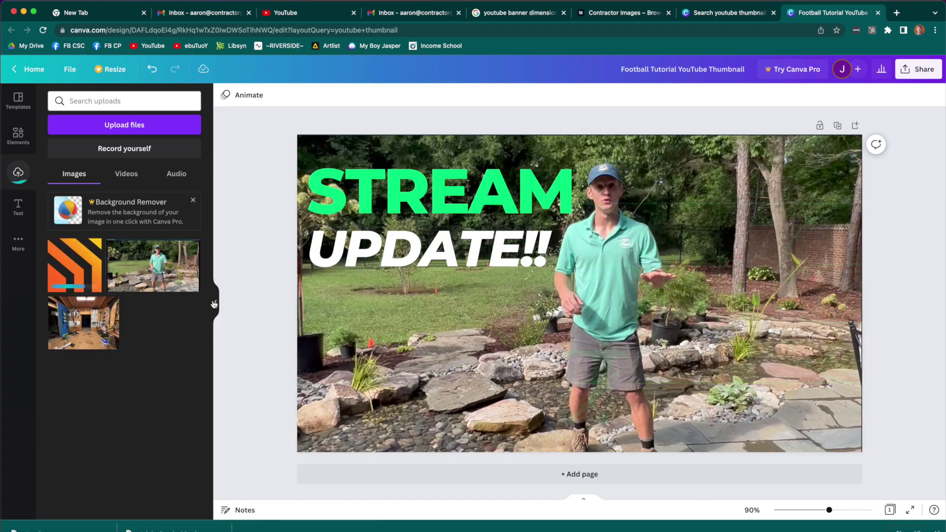
pyautogui.moveTo(74, 265); pyautogui.dragTo(690, 236)
pyautogui.click(241, 94)
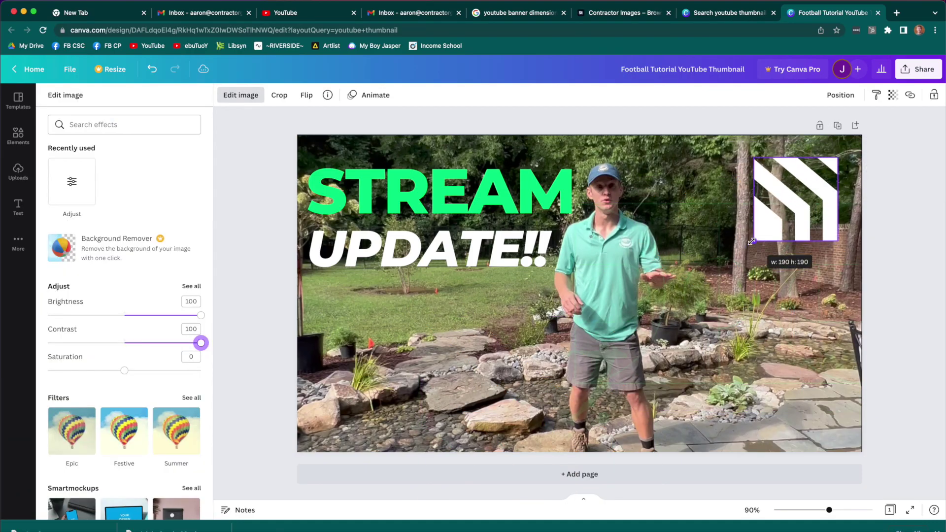
pyautogui.moveTo(833, 249); pyautogui.dragTo(382, 348)
pyautogui.click(789, 296)
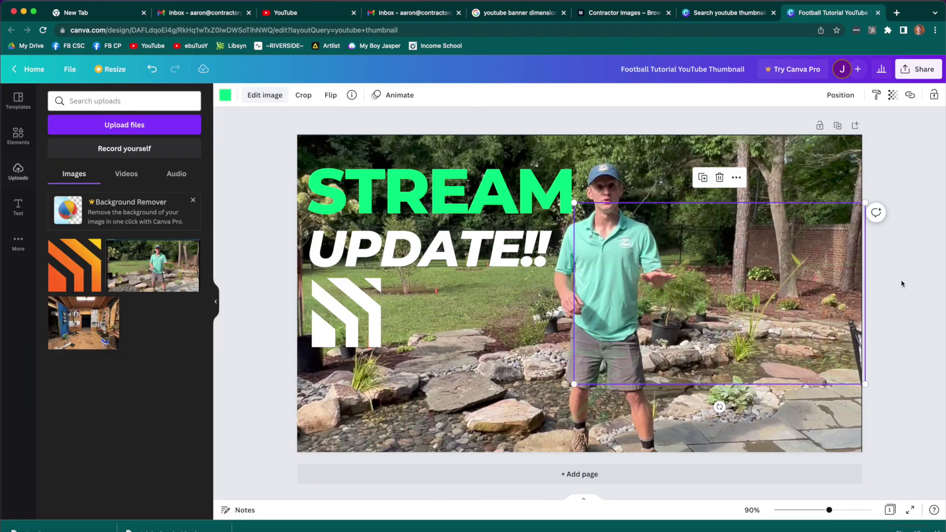
# Download the finished thumbnail design as a PNG.
pyautogui.click(917, 68)
pyautogui.click(833, 301)
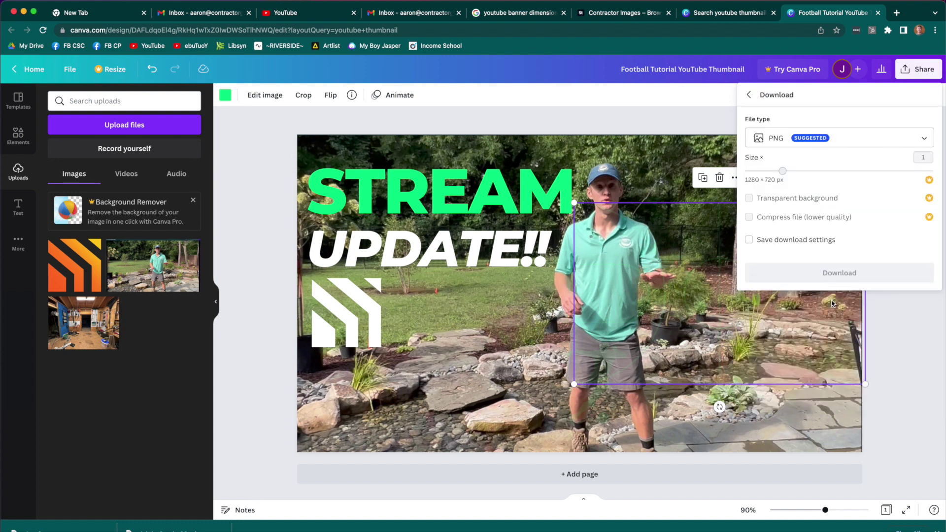
pyautogui.click(831, 275)
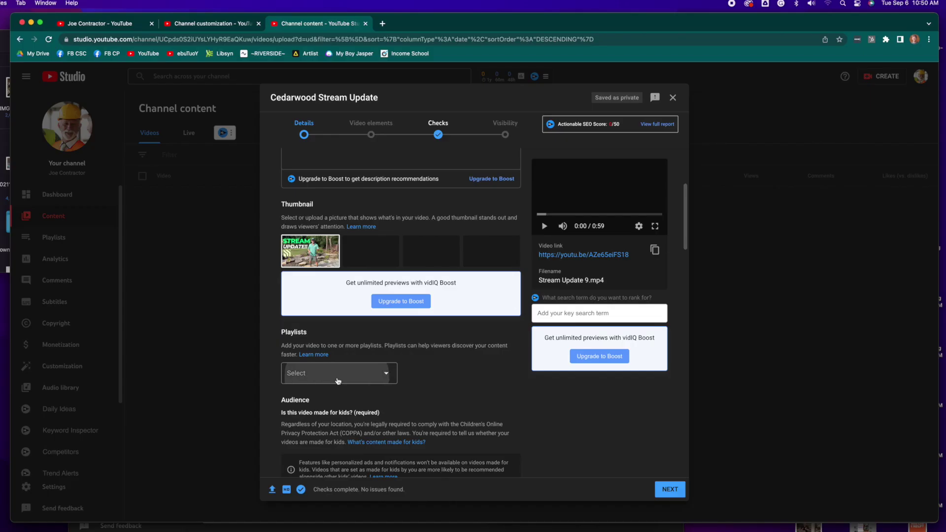
pyautogui.click(375, 372)
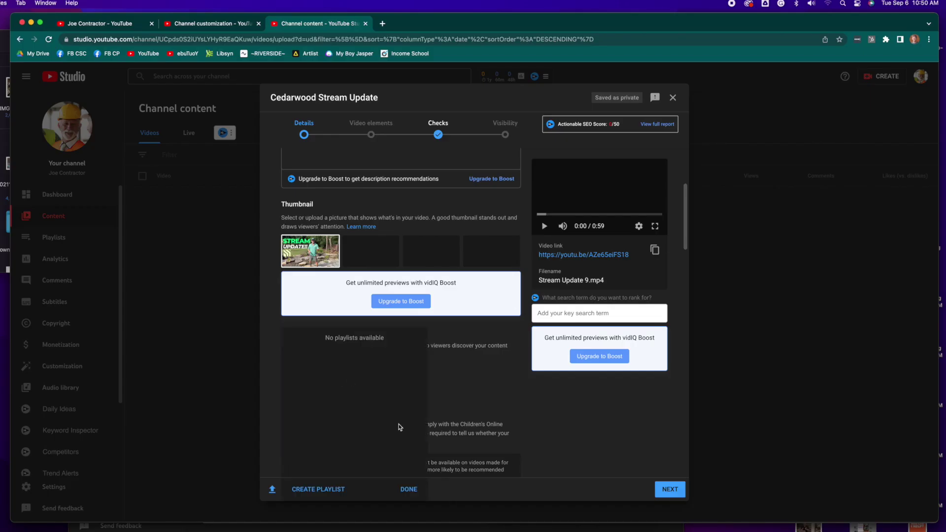
# Create a 'Plants' playlist from the Playlists dropdown and assign the video to it.
pyautogui.click(314, 488)
pyautogui.press('Escape')
pyautogui.click(338, 382)
pyautogui.click(314, 489)
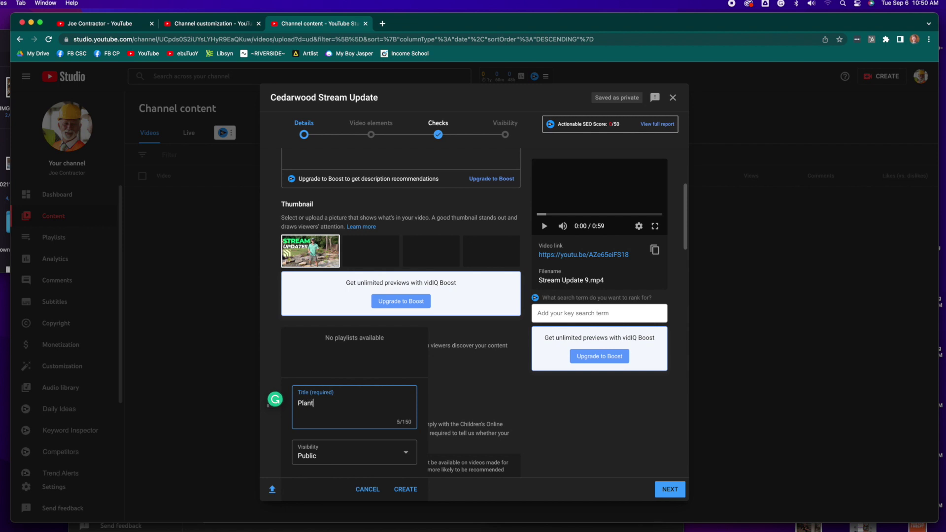
pyautogui.click(406, 489)
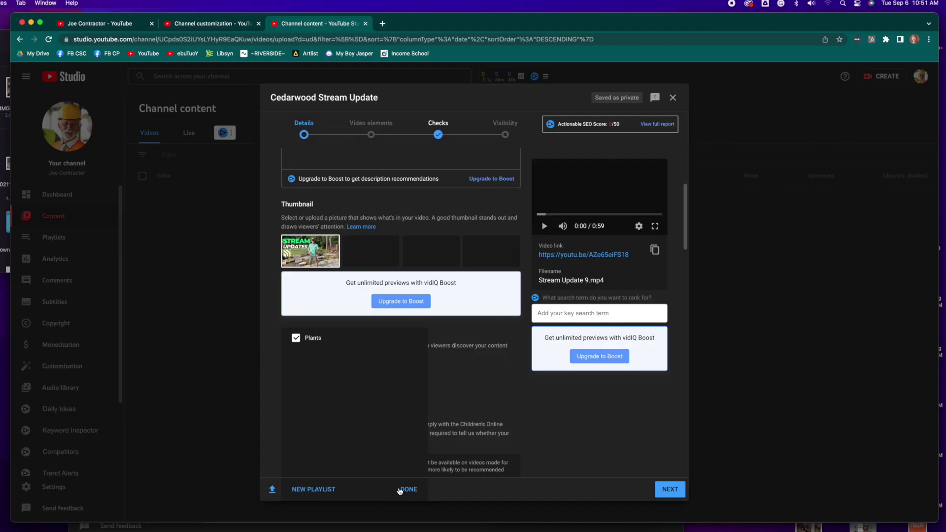
pyautogui.click(399, 489)
pyautogui.scroll(-5, 391, 395)
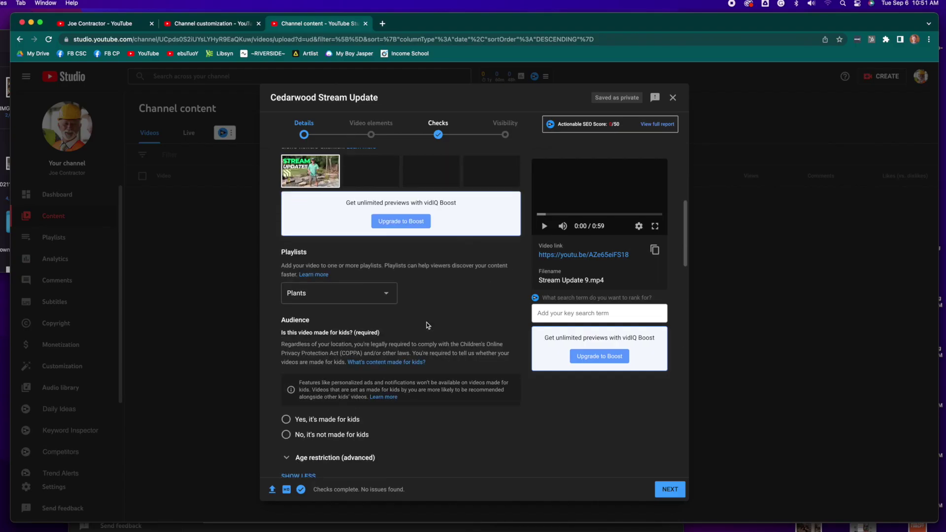
# Answer the made-for-kids audience question and advance from Details to Video elements.
pyautogui.scroll(-5, 427, 326)
pyautogui.scroll(-10, 427, 325)
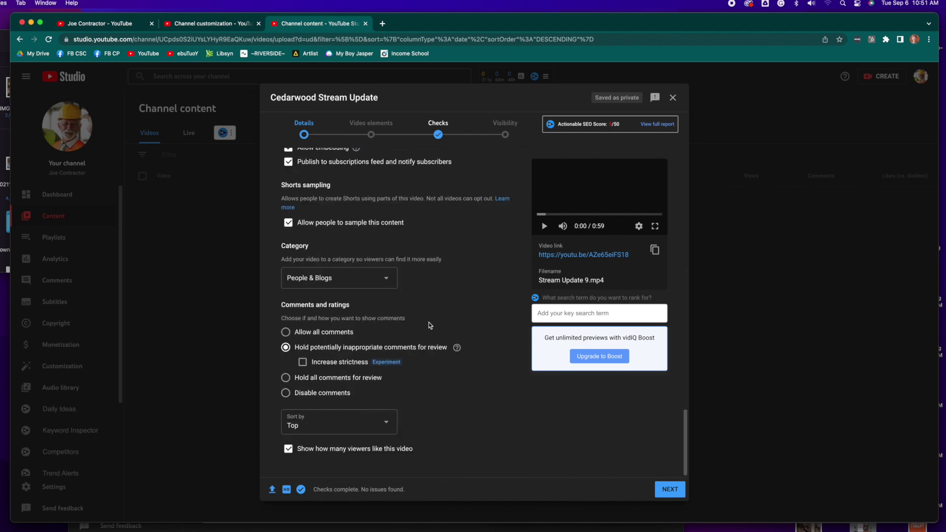
pyautogui.click(670, 487)
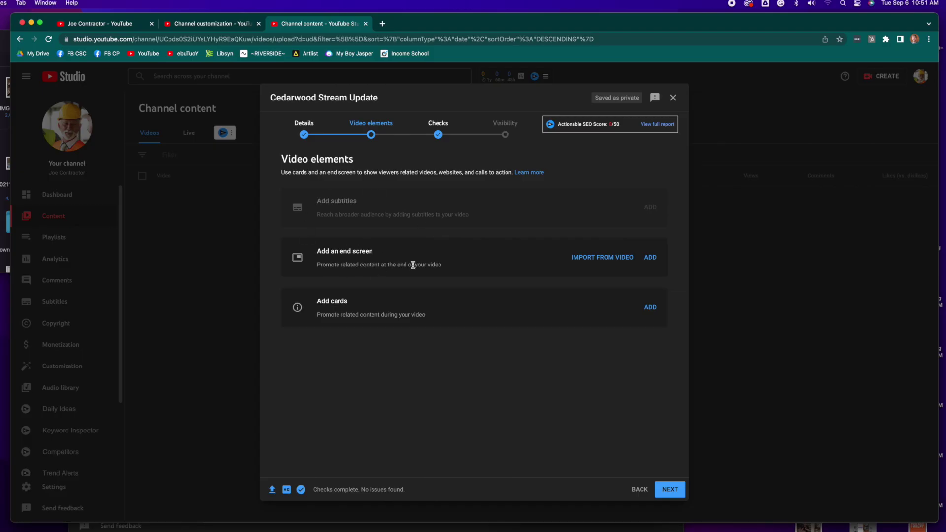
# Advance from Video elements through Checks to the Visibility step.
pyautogui.click(670, 492)
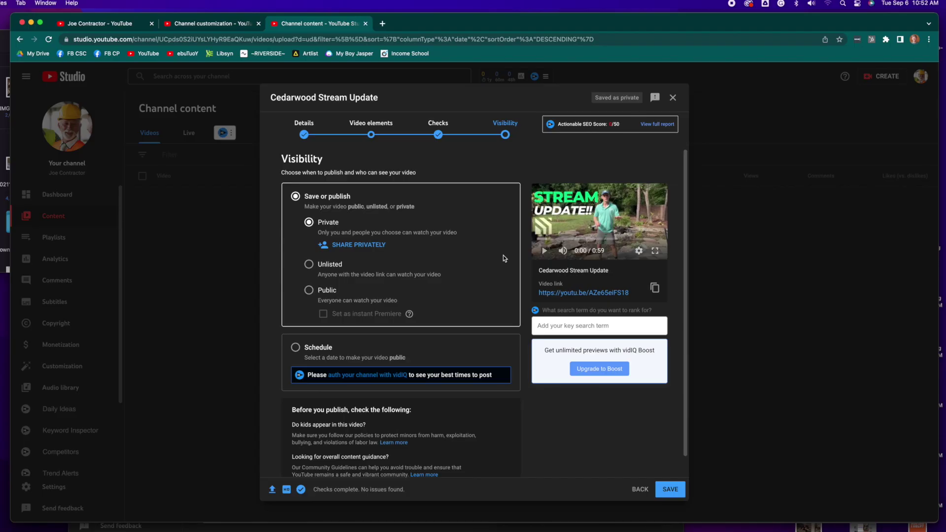
# Set visibility to Public instead of scheduling, and publish the video immediately.
pyautogui.click(309, 264)
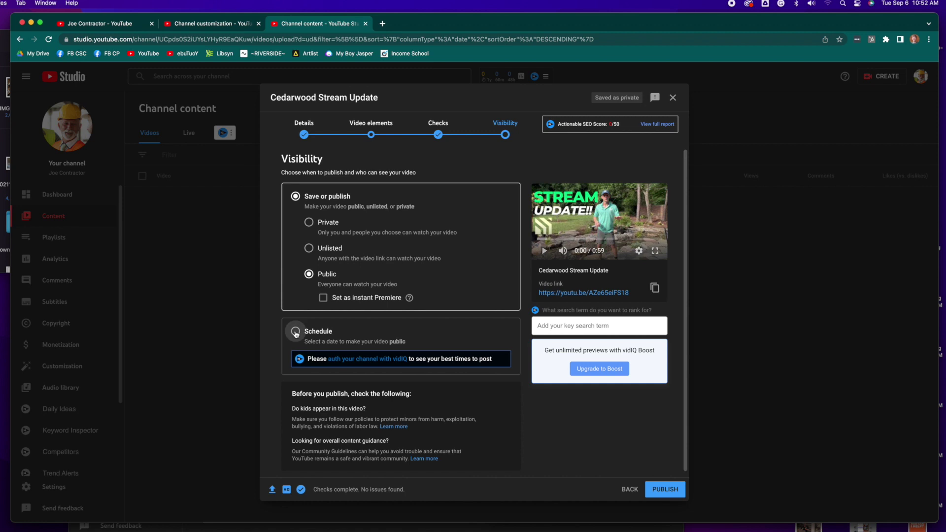
pyautogui.click(296, 332)
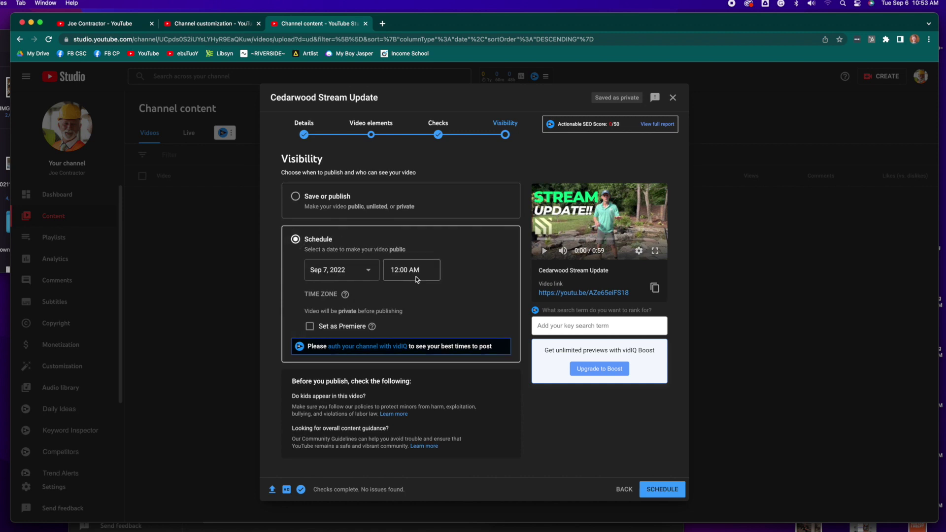
pyautogui.click(296, 198)
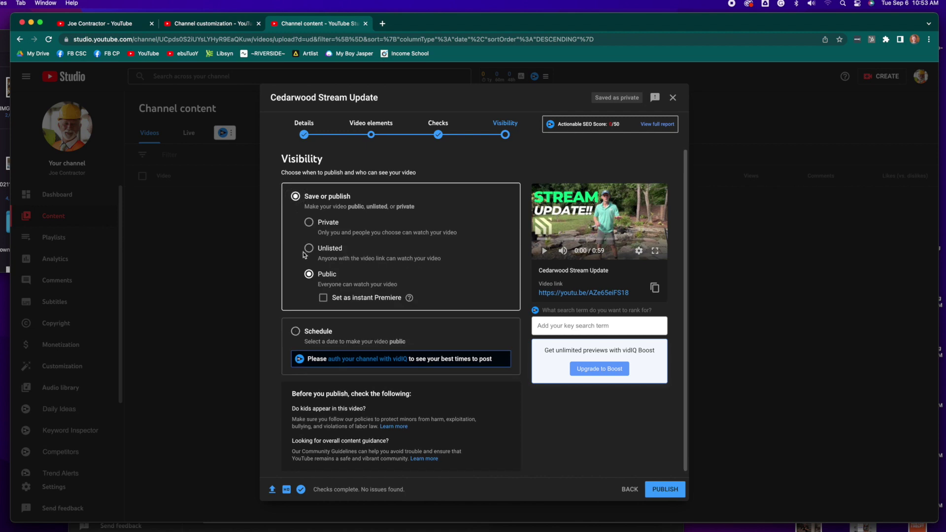
pyautogui.scroll(-1, 484, 420)
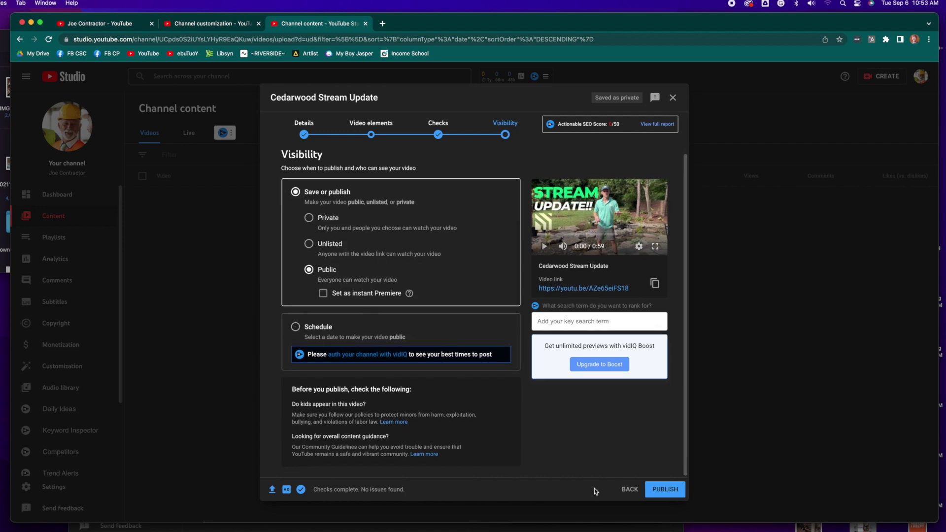
pyautogui.click(678, 490)
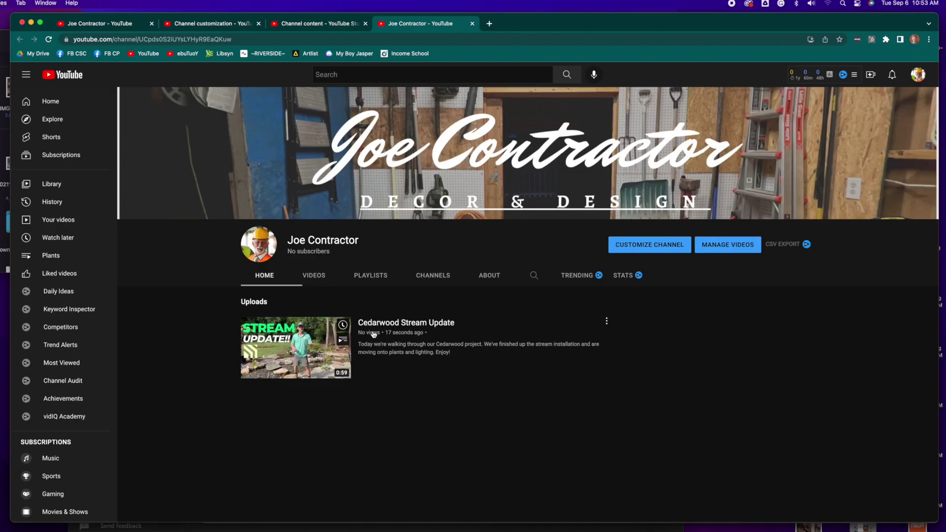
# Open Cedarwood Stream Update from the Uploads row on the channel home page.
pyautogui.click(338, 355)
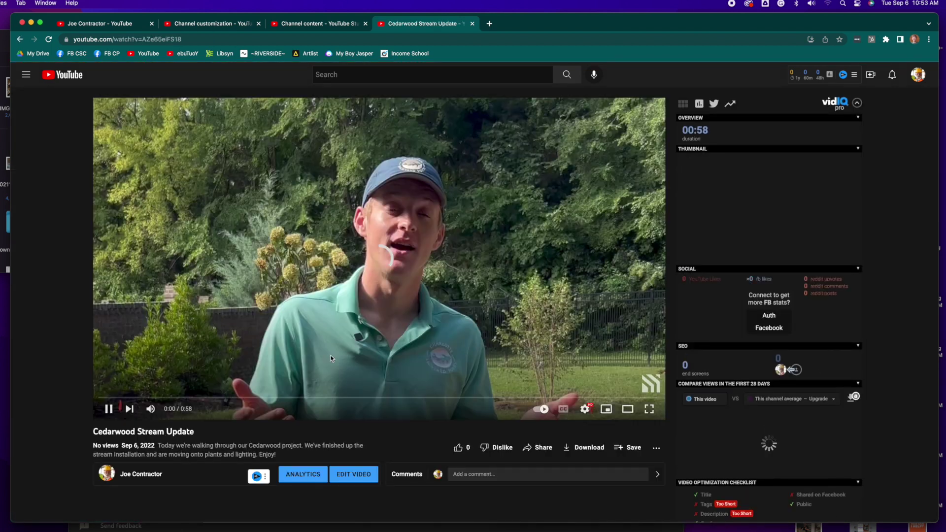